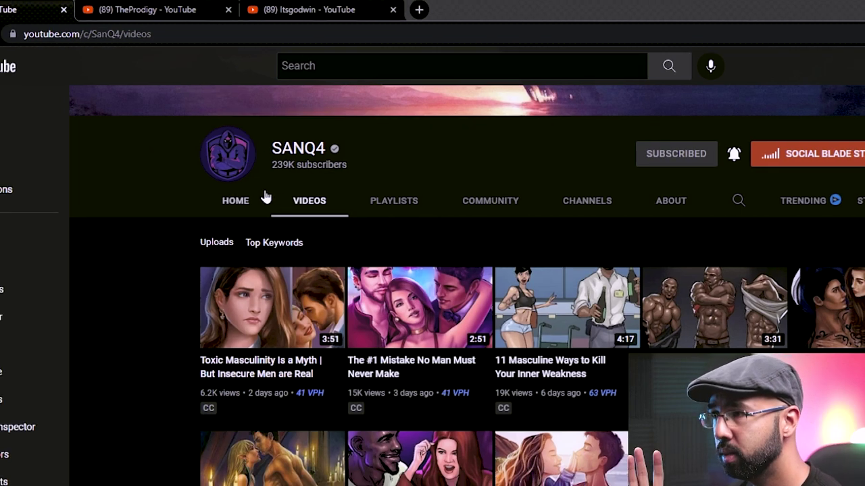
# - Scroll through SANQ4's uploads grid to compare view counts and VPH figures
pyautogui.scroll(-1, 318, 182)
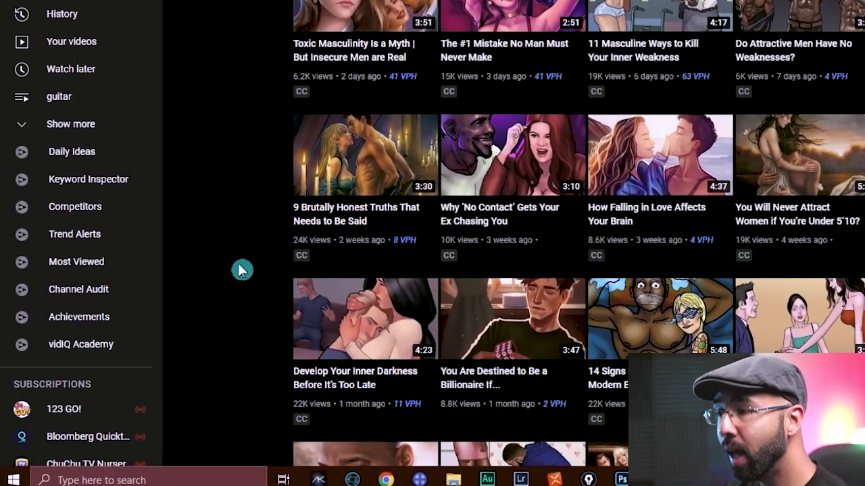
pyautogui.scroll(-3, 233, 247)
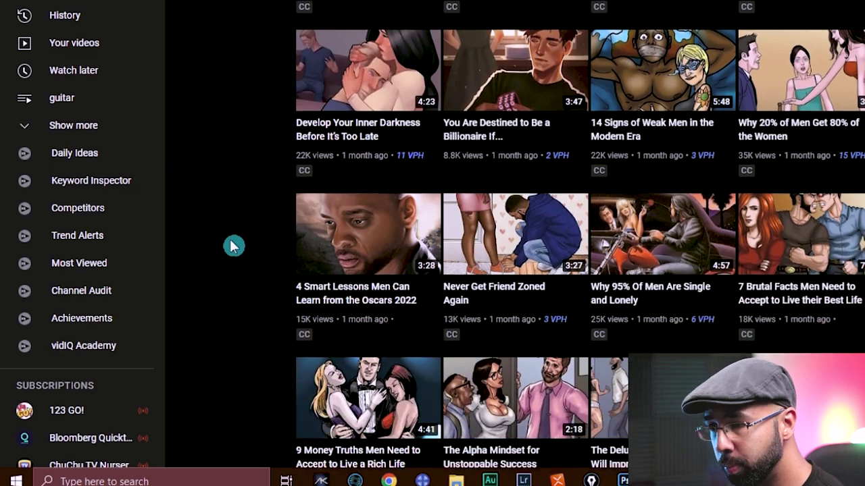
pyautogui.scroll(-1, 233, 247)
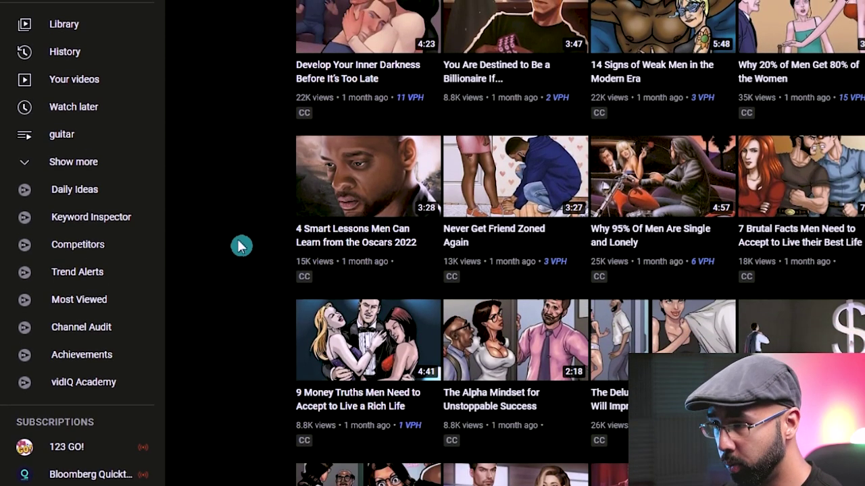
pyautogui.scroll(3, 240, 246)
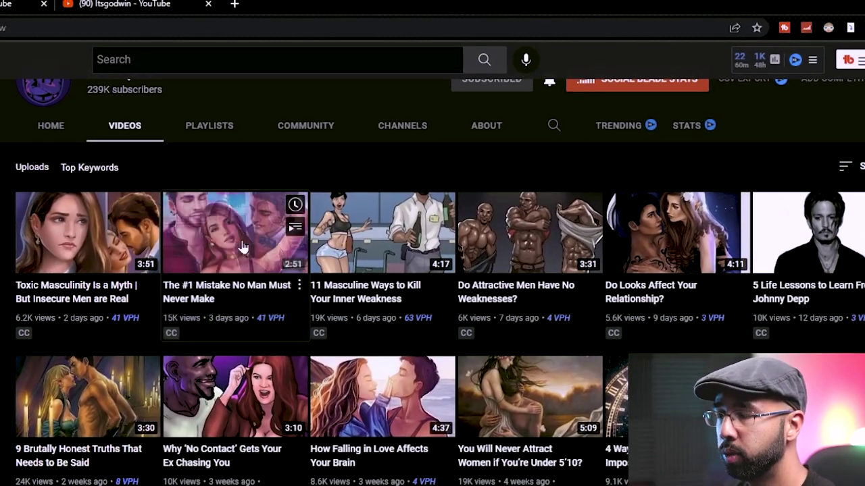
# - Preview The #1 Mistake No Man Must Never Make up to about 2:18, then view SANQ4's Channelytics stats
pyautogui.click(242, 247)
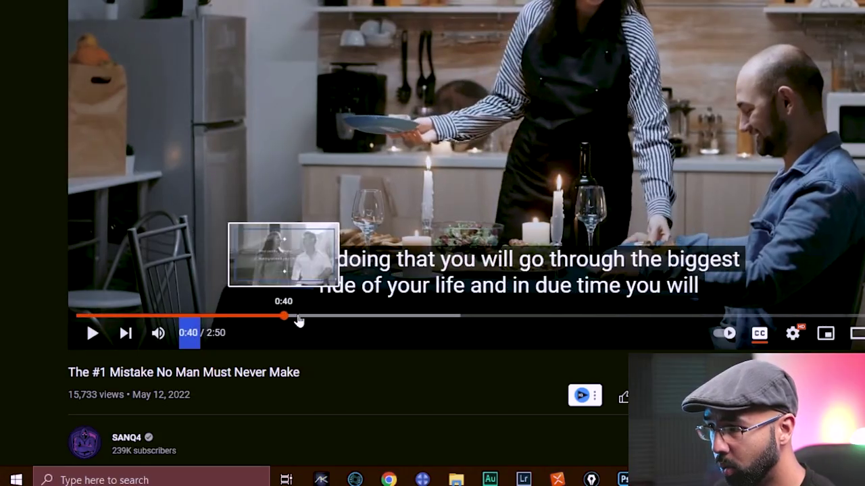
pyautogui.moveTo(299, 321); pyautogui.dragTo(455, 316)
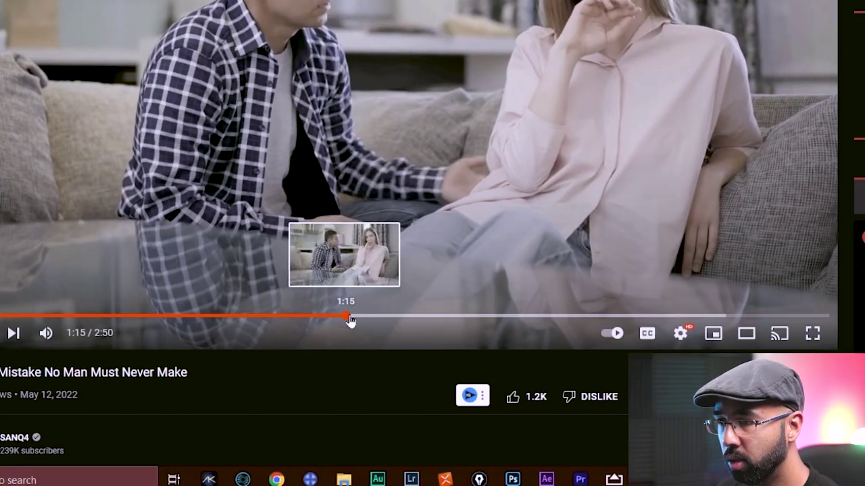
pyautogui.moveTo(350, 322); pyautogui.dragTo(703, 316)
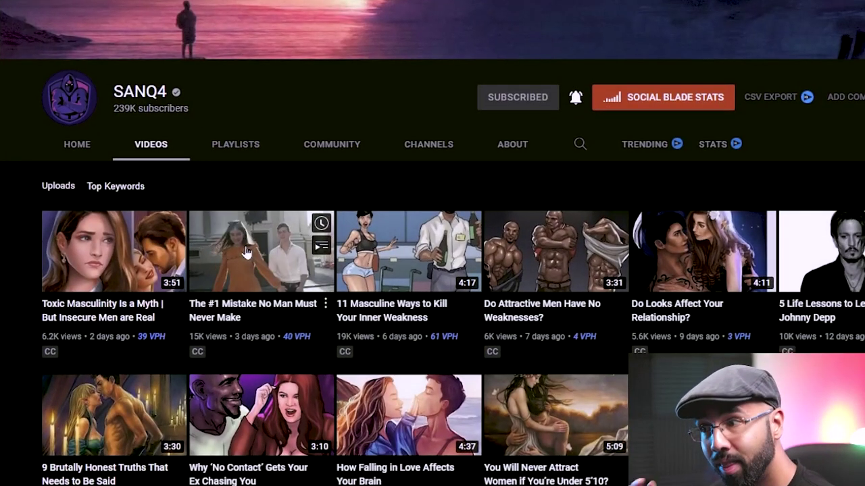
pyautogui.scroll(-5, 649, 274)
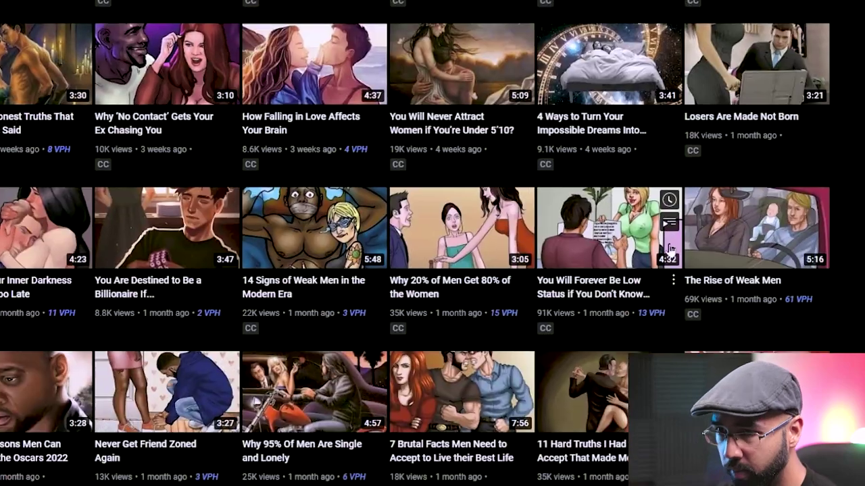
pyautogui.scroll(-3, 642, 277)
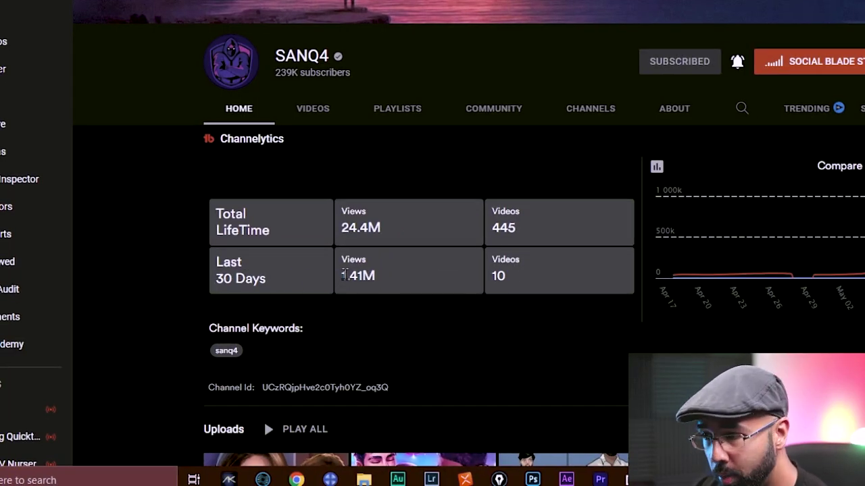
# - Check the Compare Stats chart and scroll to the Social Blade overview showing $361–$5.8k monthly earnings
pyautogui.moveTo(734, 269)
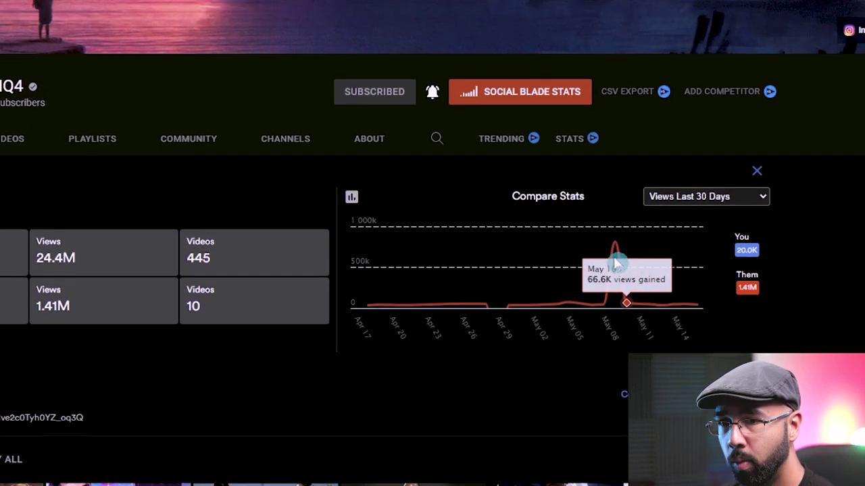
pyautogui.moveTo(619, 260)
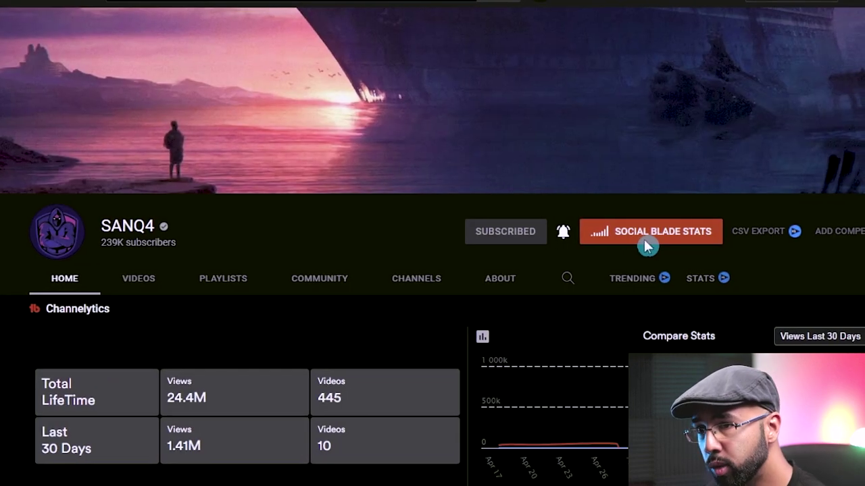
pyautogui.scroll(-8, 400, 286)
pyautogui.scroll(-2, 400, 287)
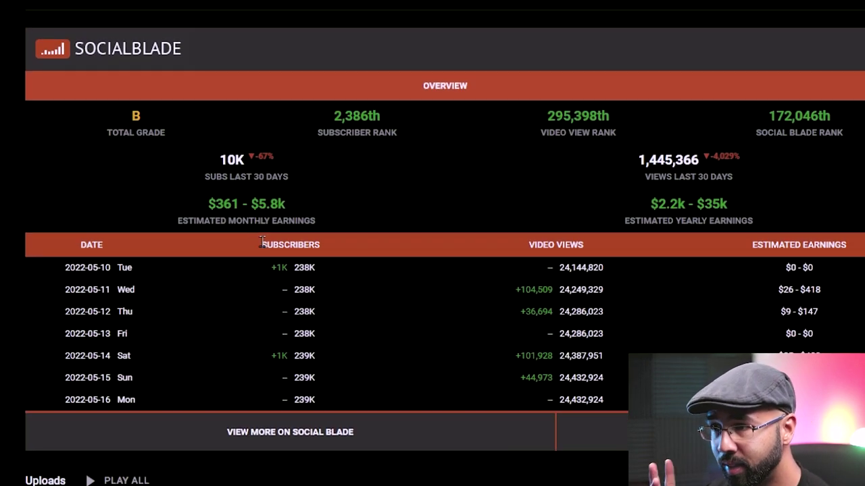
pyautogui.scroll(1, 270, 243)
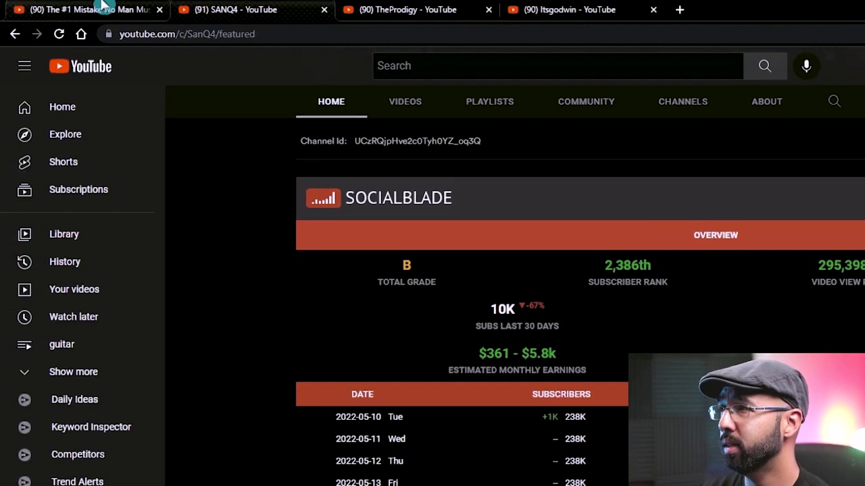
# - Return to the #1 Mistake video and open the BECOME UNSTOPPABLE bit.ly link in its description
pyautogui.click(86, 9)
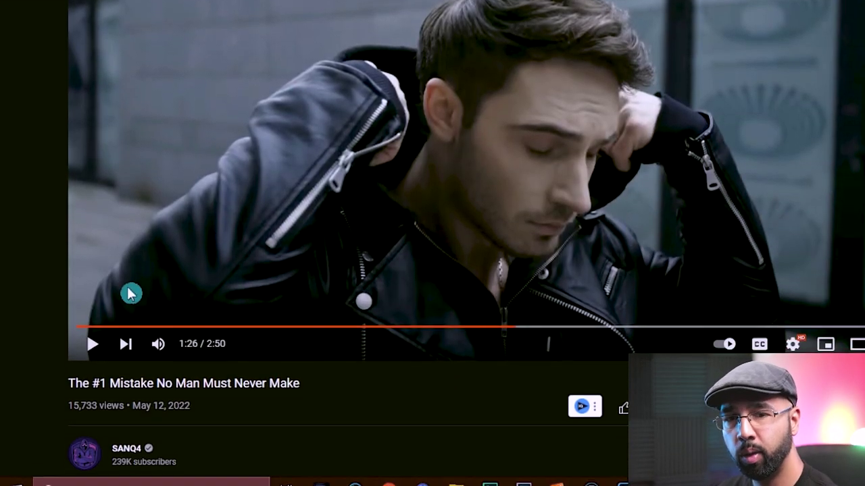
pyautogui.scroll(-3, 133, 325)
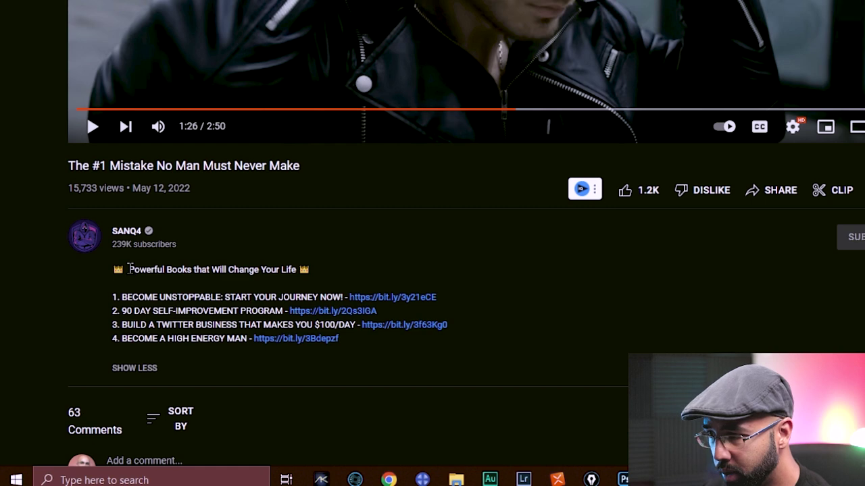
pyautogui.scroll(-1, 169, 250)
pyautogui.scroll(2, 229, 250)
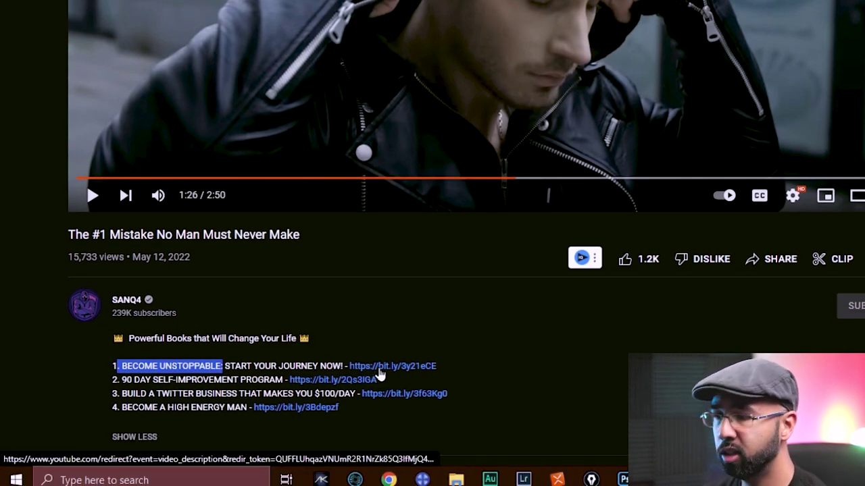
pyautogui.click(379, 375)
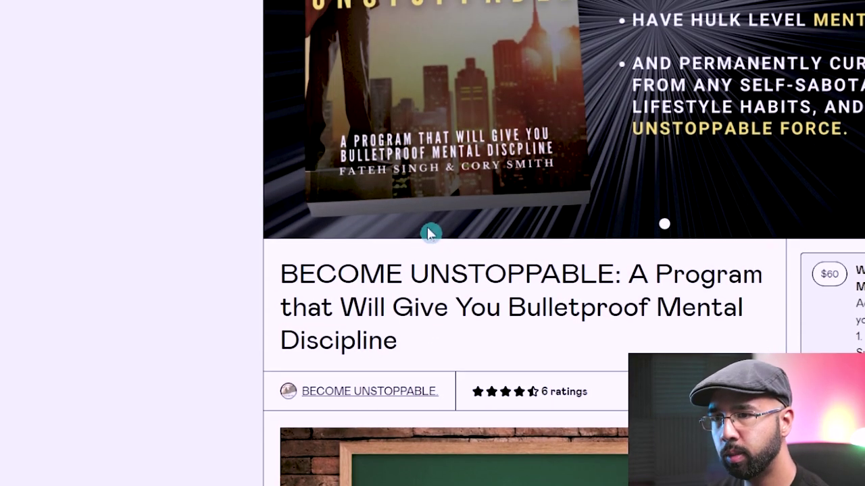
# - Scroll through the $60 BECOME UNSTOPPABLE program page on Gumroad
pyautogui.scroll(-4, 427, 240)
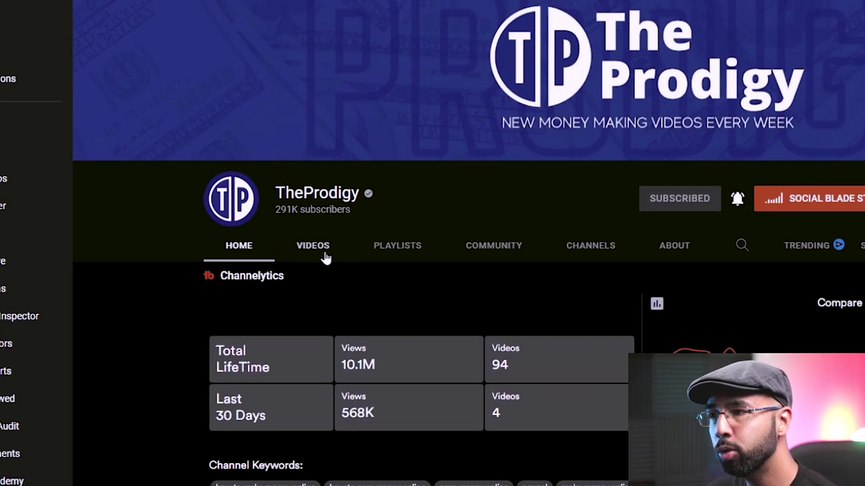
pyautogui.click(309, 230)
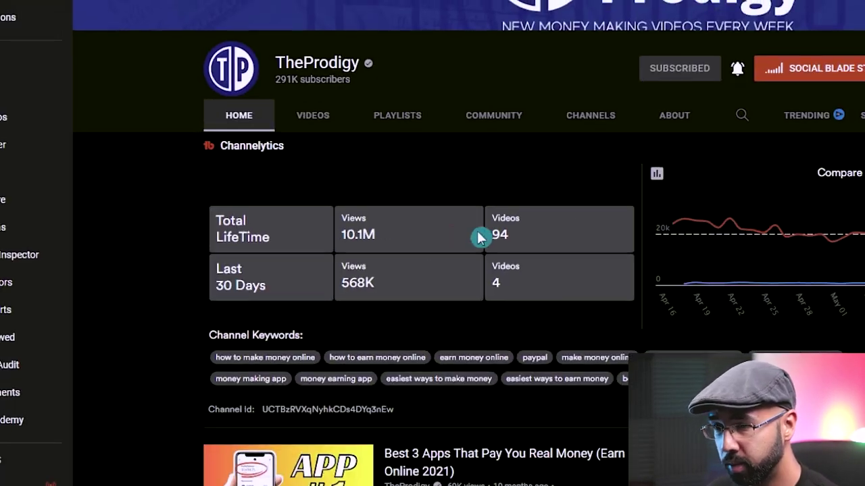
pyautogui.moveTo(635, 249)
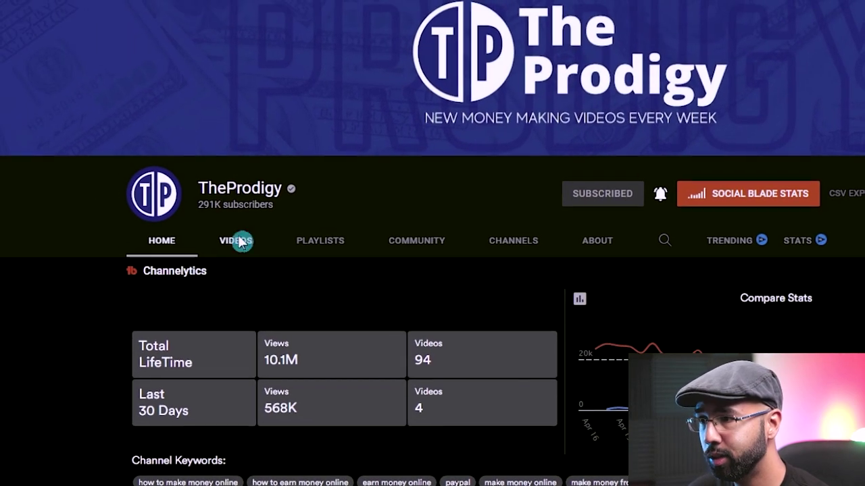
pyautogui.click(248, 247)
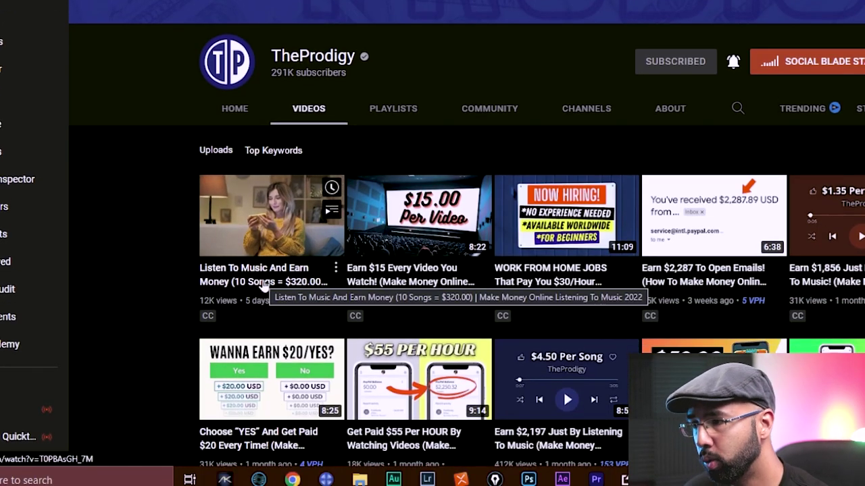
pyautogui.click(274, 289)
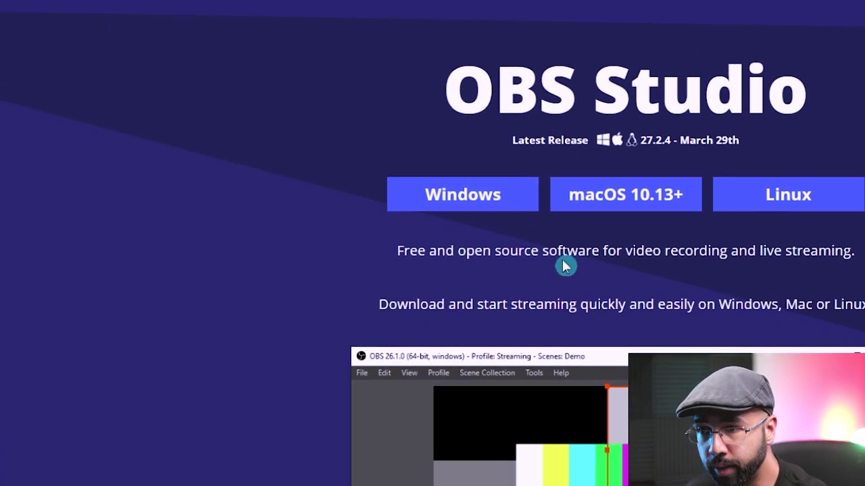
# - Scroll the OBS Studio download page, then move on to the OpenShot website
pyautogui.scroll(-3, 454, 292)
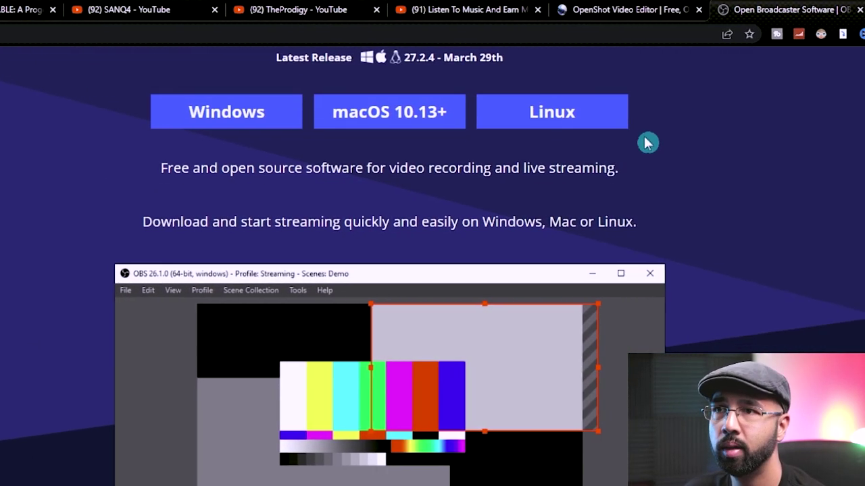
pyautogui.click(639, 11)
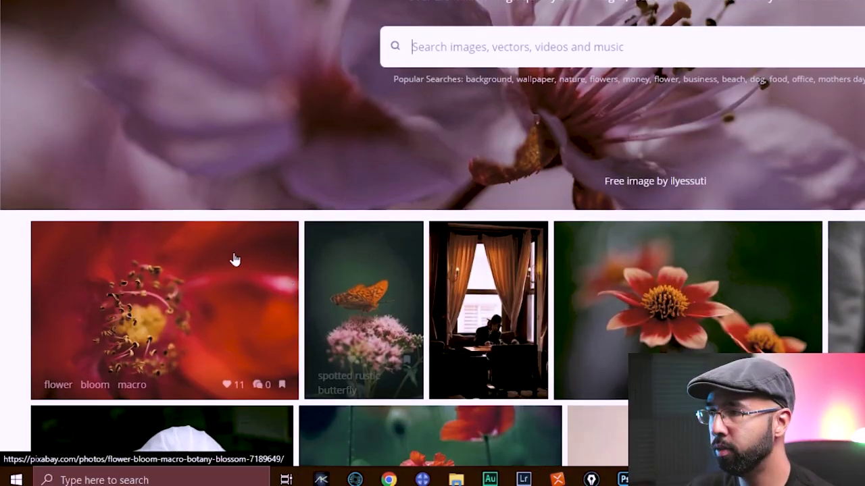
# - Search Pixabay's free stock images for 'make money'
pyautogui.scroll(5, 232, 257)
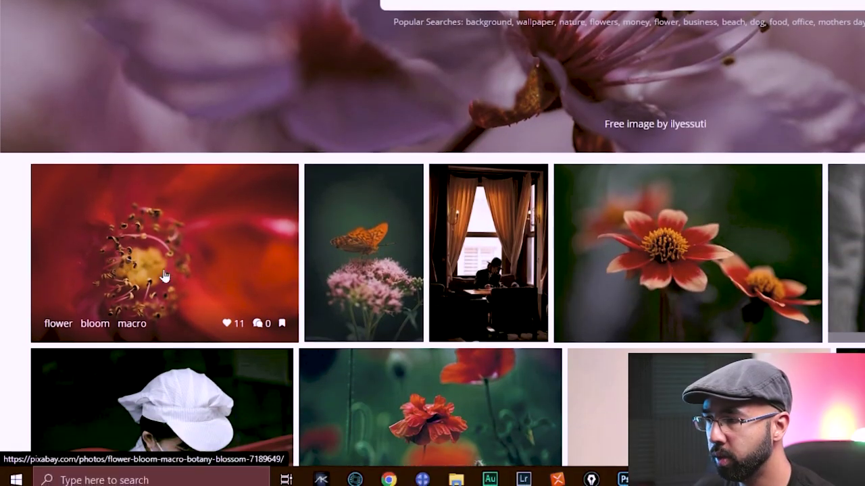
pyautogui.scroll(-8, 164, 275)
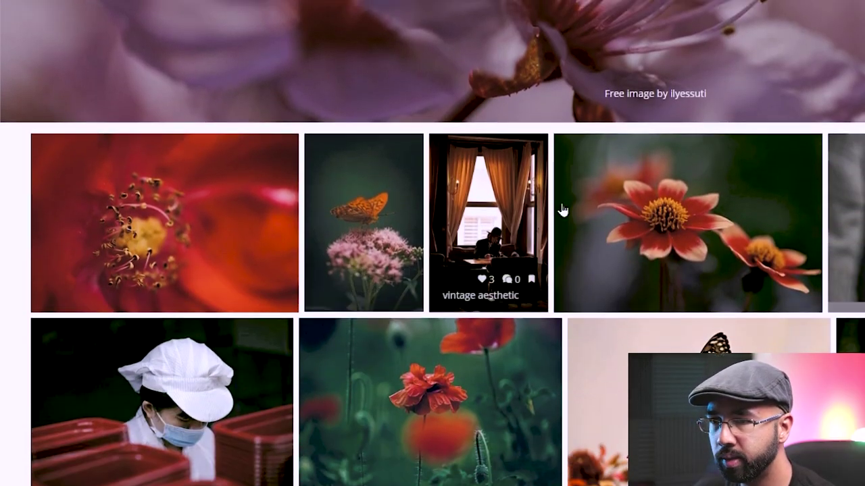
pyautogui.scroll(10, 497, 285)
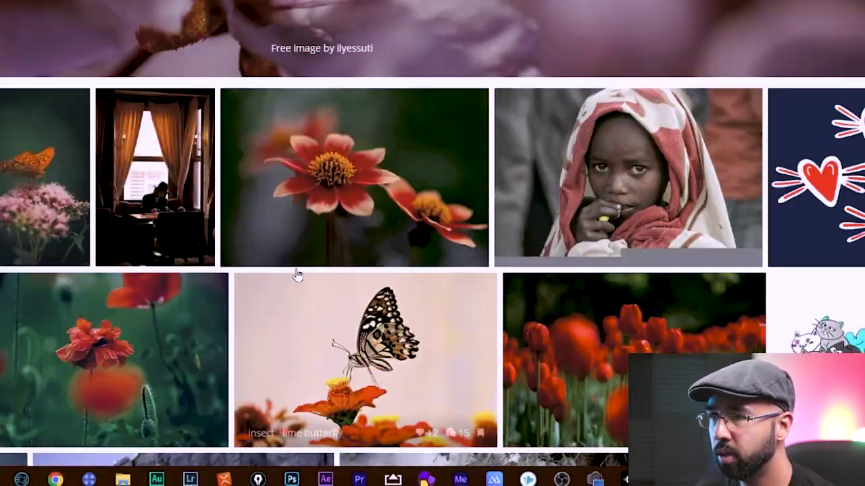
pyautogui.click(226, 203)
pyautogui.write('make money online')
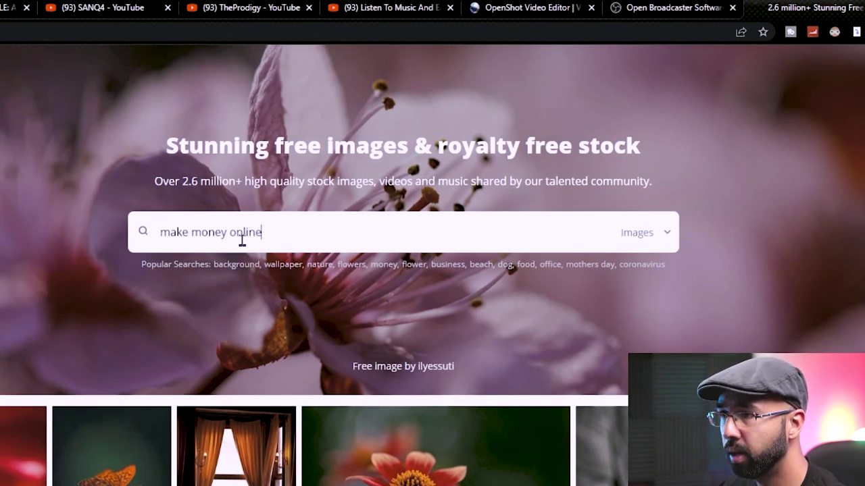
pyautogui.press('Return')
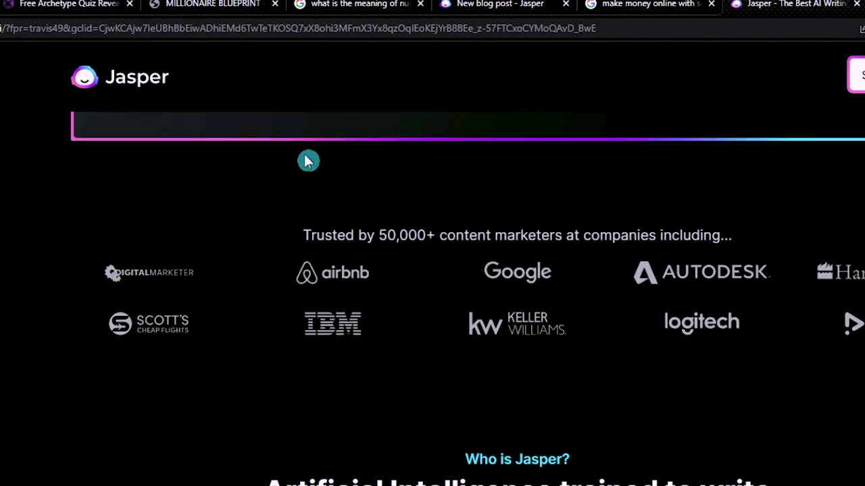
# - Scroll through the Jasper landing page to review its features
pyautogui.scroll(-5, 307, 162)
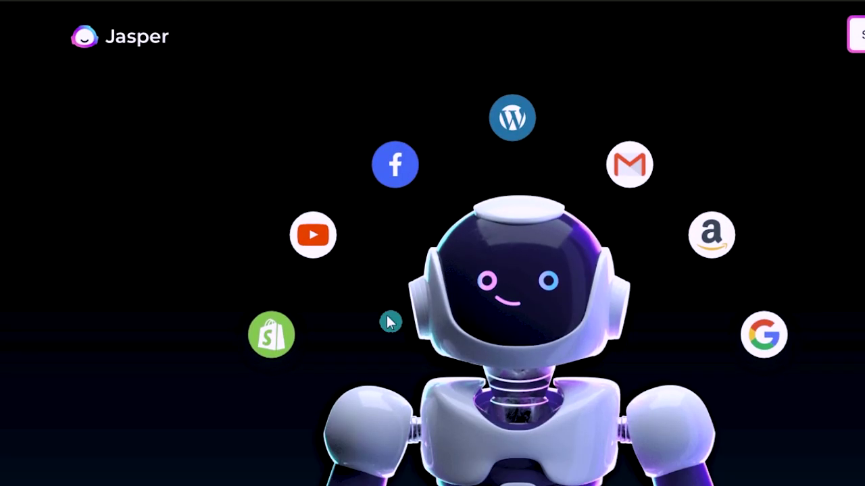
pyautogui.scroll(-6, 517, 278)
pyautogui.scroll(-4, 511, 260)
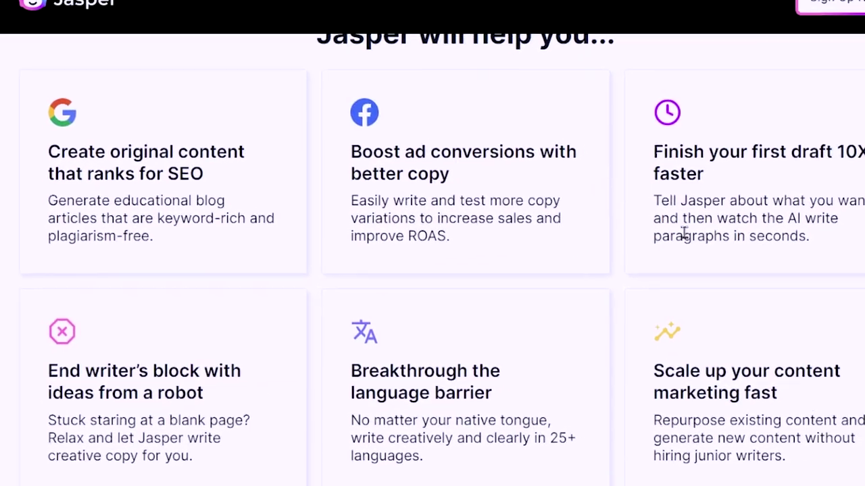
pyautogui.scroll(-5, 115, 329)
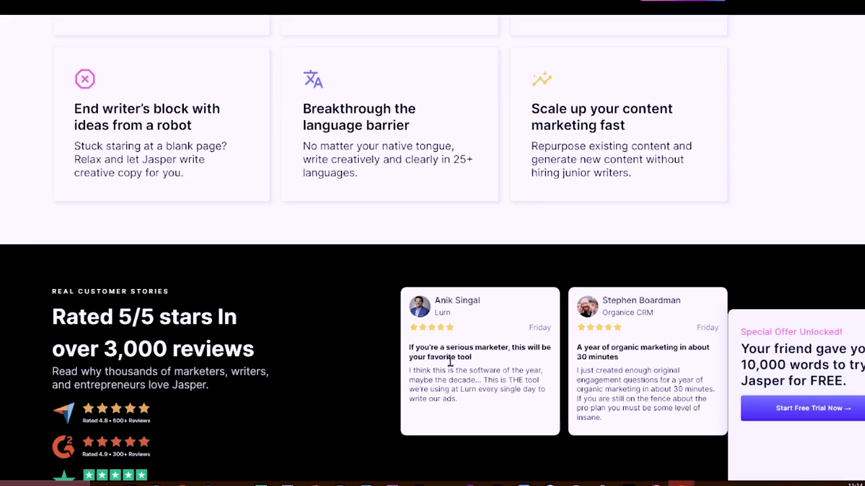
pyautogui.scroll(15, 210, 255)
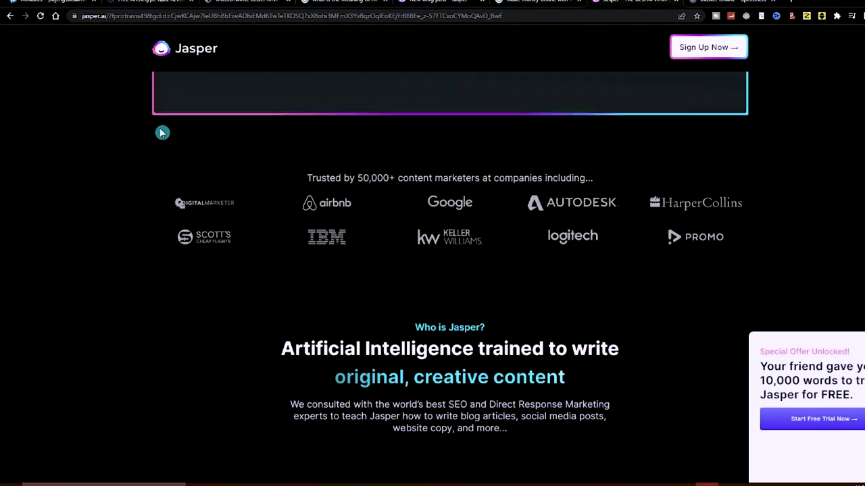
pyautogui.scroll(-8, 348, 191)
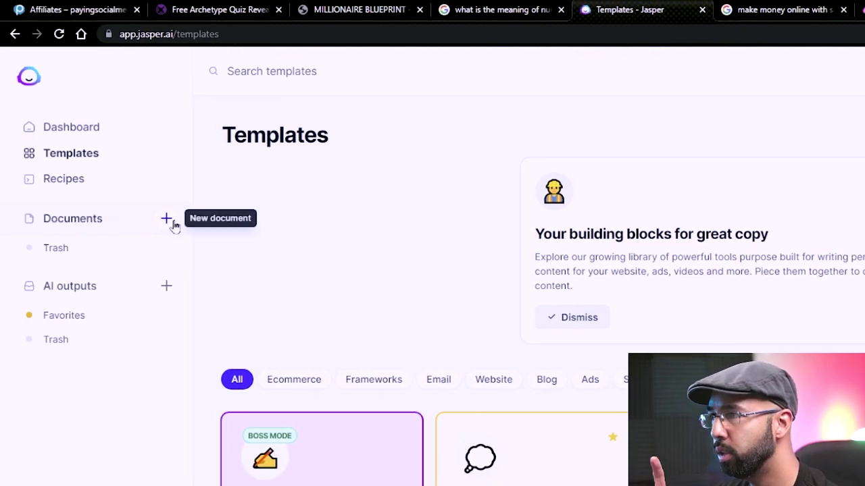
# - Start a Jasper blog post described as 'how to make money on social media' and continue to title ideas
pyautogui.click(167, 219)
pyautogui.click(647, 236)
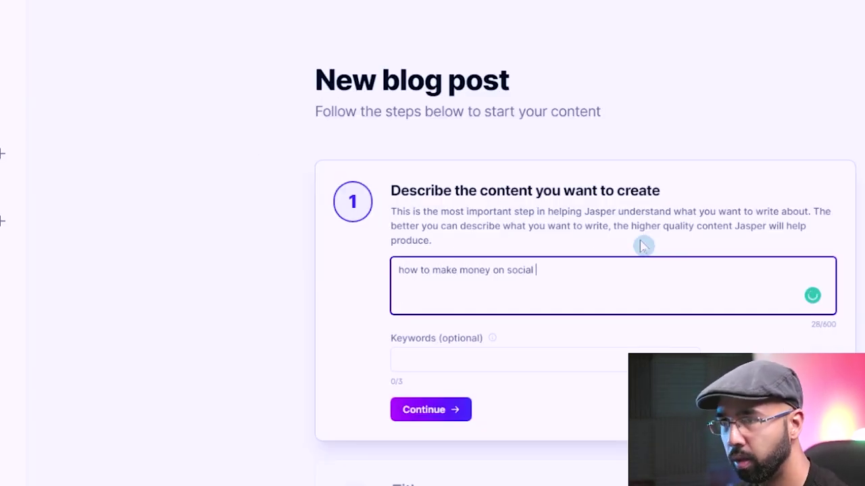
pyautogui.write('media')
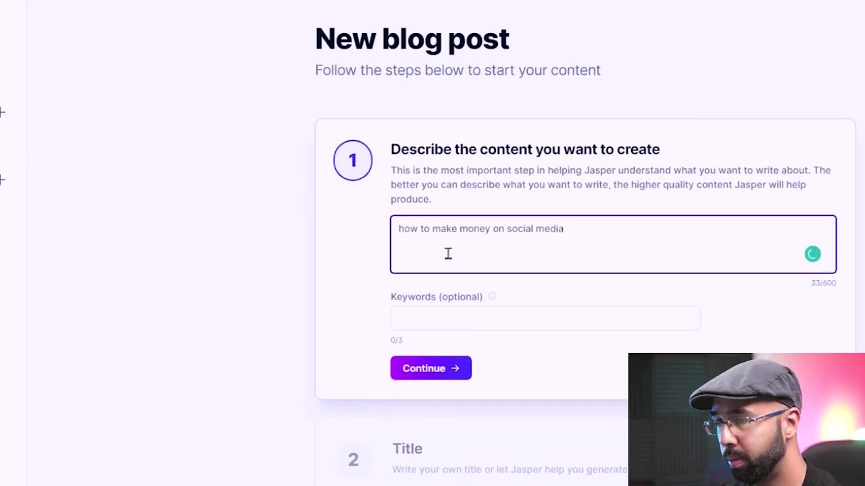
pyautogui.click(448, 375)
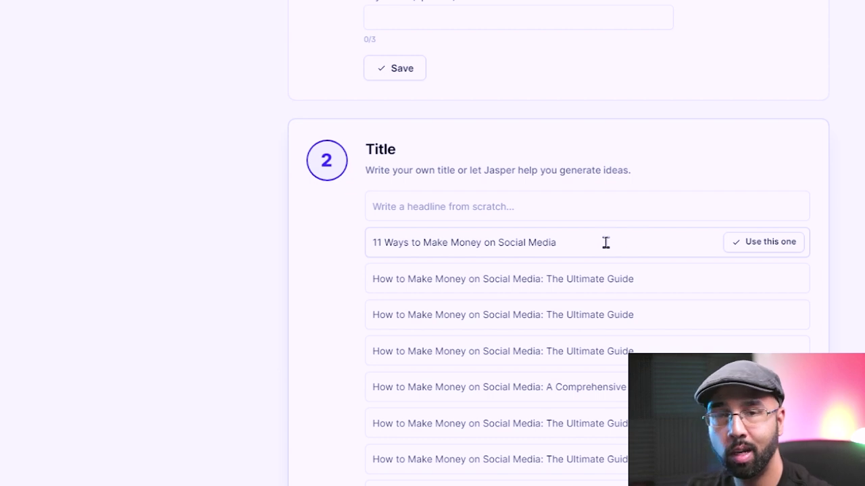
# - Adopt '11 Ways to Make Money on Social Media' as the Jasper blog title
pyautogui.click(755, 242)
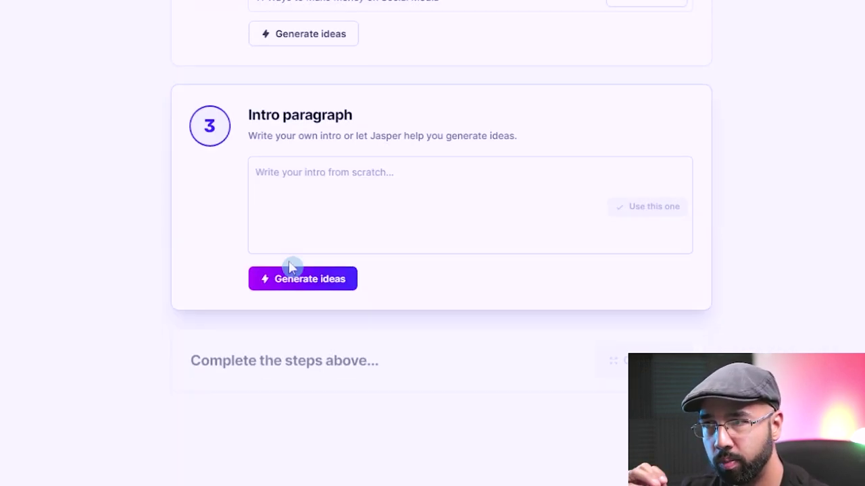
pyautogui.scroll(1, 299, 230)
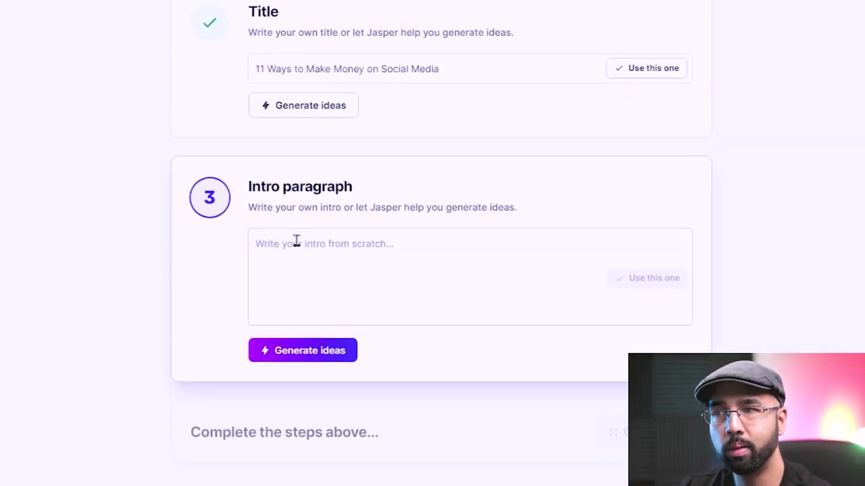
pyautogui.scroll(-1, 311, 247)
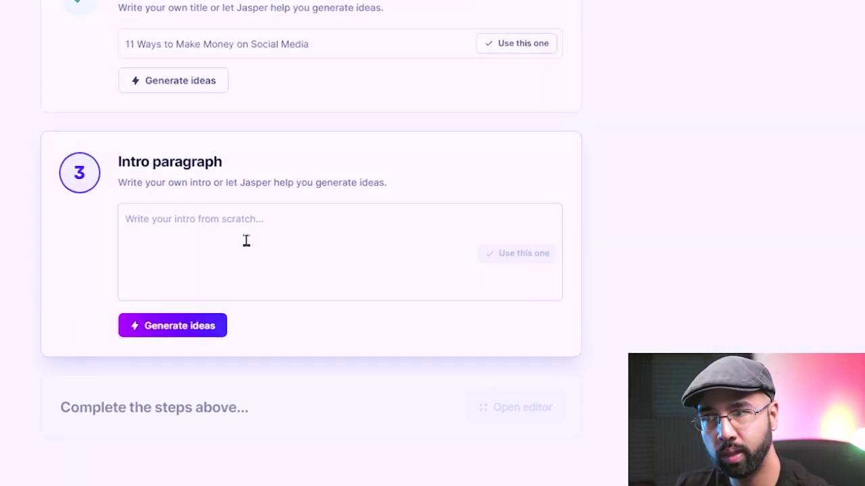
# - Use the first generated intro paragraph, changing 'blog post' to 'video'
pyautogui.click(177, 213)
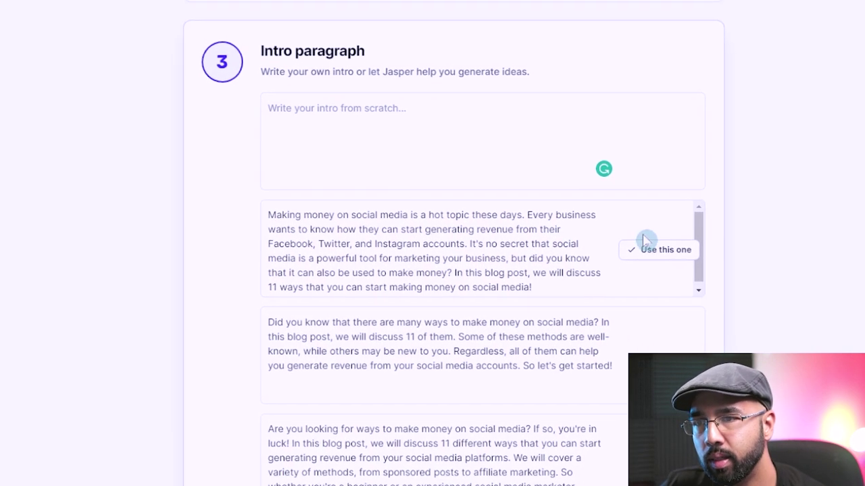
pyautogui.click(662, 253)
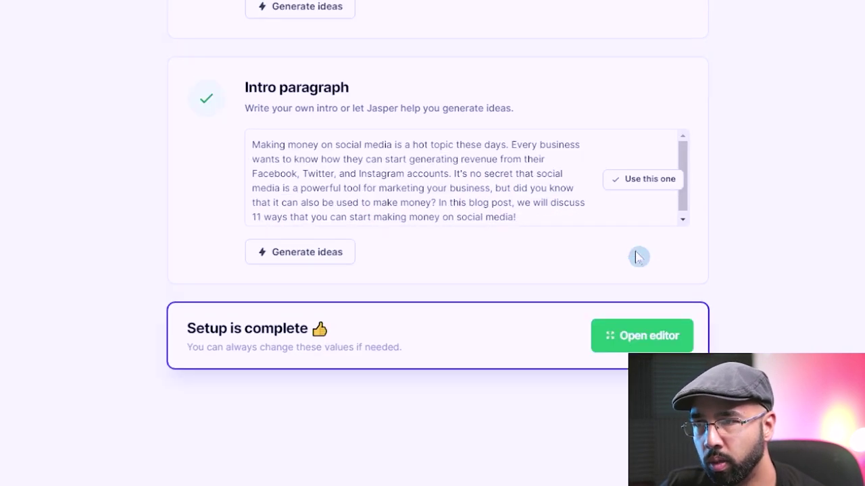
pyautogui.click(506, 217)
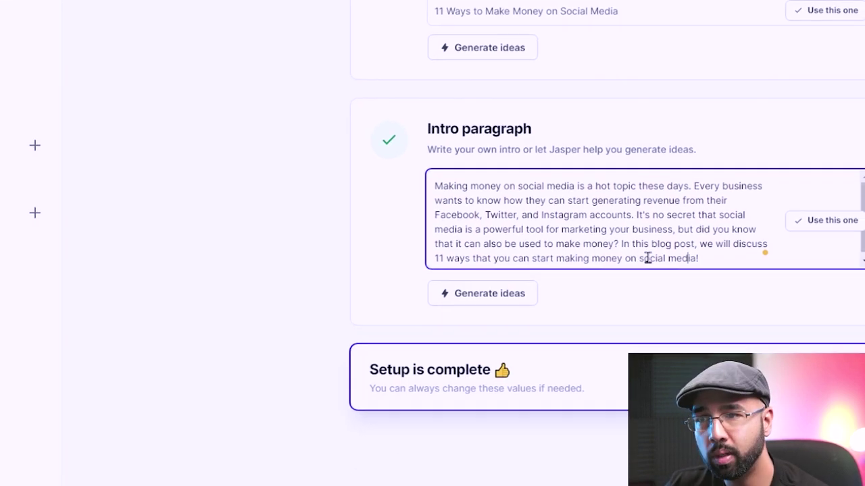
pyautogui.moveTo(702, 251); pyautogui.dragTo(663, 247)
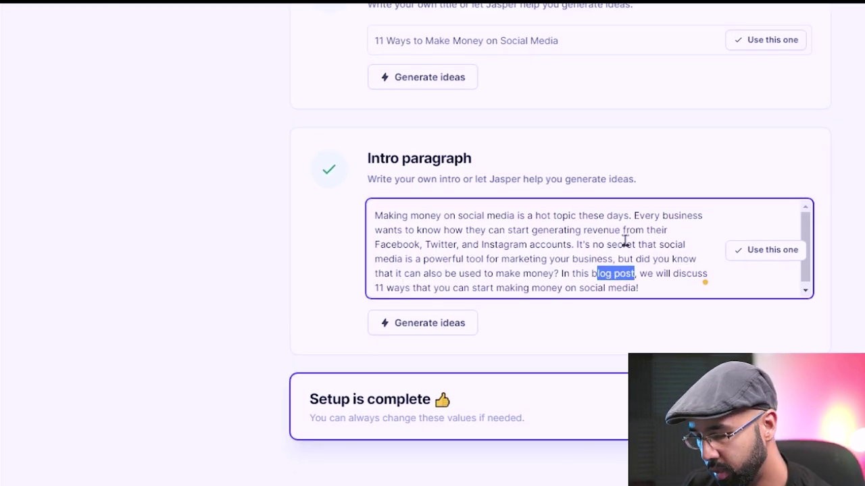
pyautogui.write('vide')
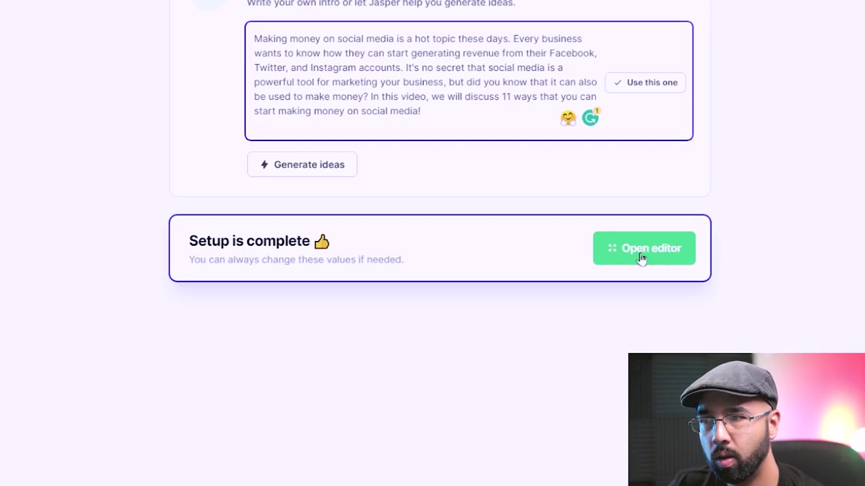
# - Open the post in Jasper's editor and compose the full ~570-word article body
pyautogui.click(644, 259)
pyautogui.write('Q')
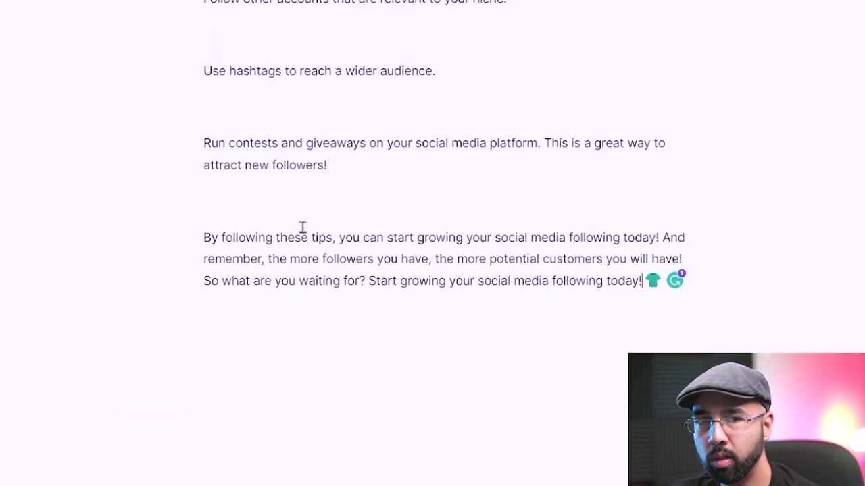
pyautogui.scroll(6, 521, 318)
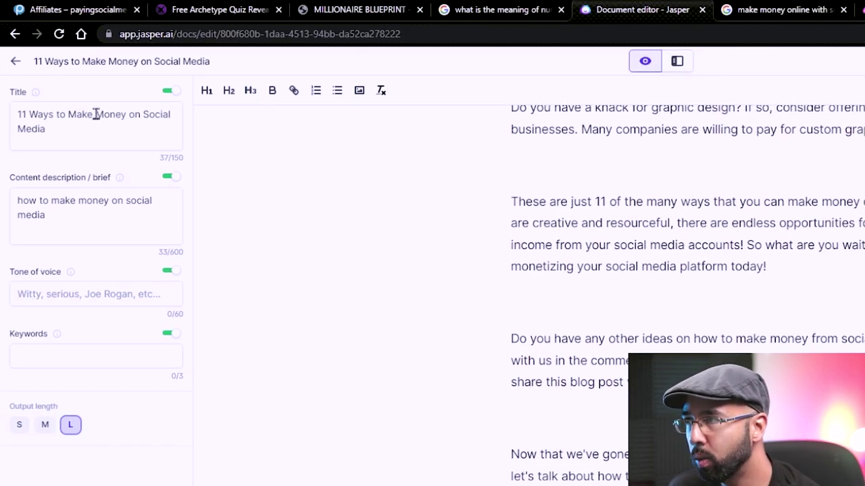
# - Select all of the Jasper article text and copy it to the clipboard
pyautogui.scroll(5, 837, 449)
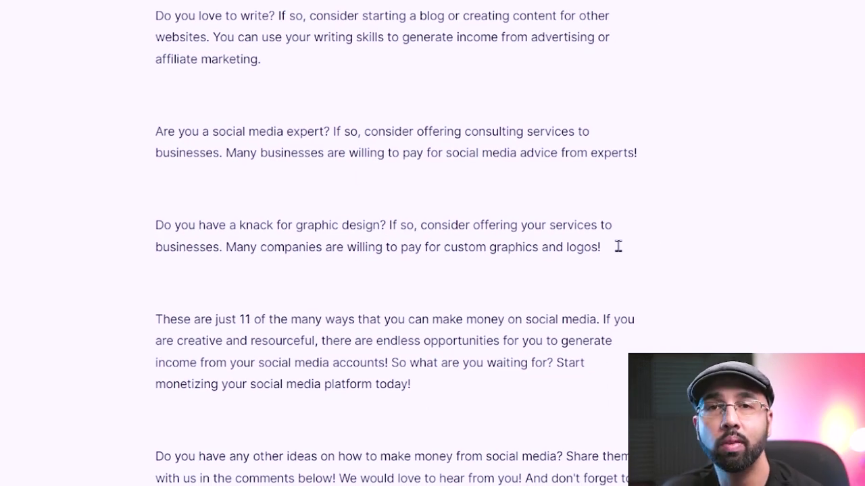
pyautogui.scroll(-5, 618, 247)
pyautogui.scroll(15, 624, 280)
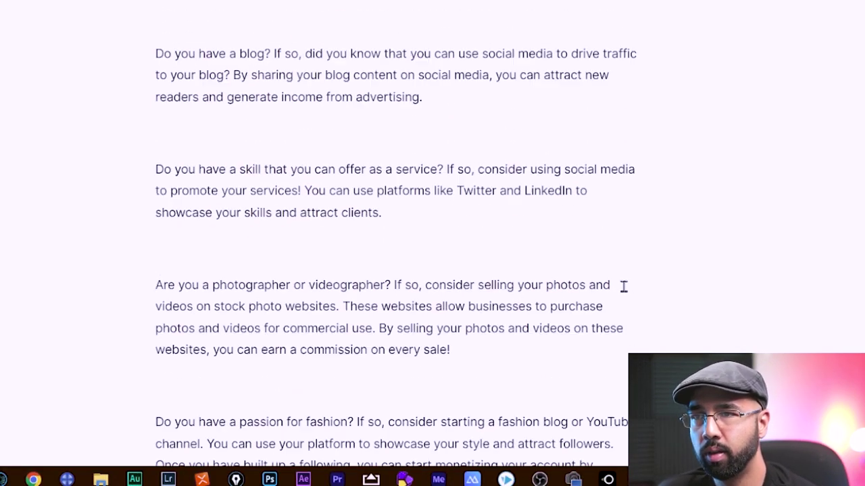
pyautogui.hotkey('ctrl', 'a')
pyautogui.scroll(1, 318, 178)
pyautogui.rightClick(319, 177)
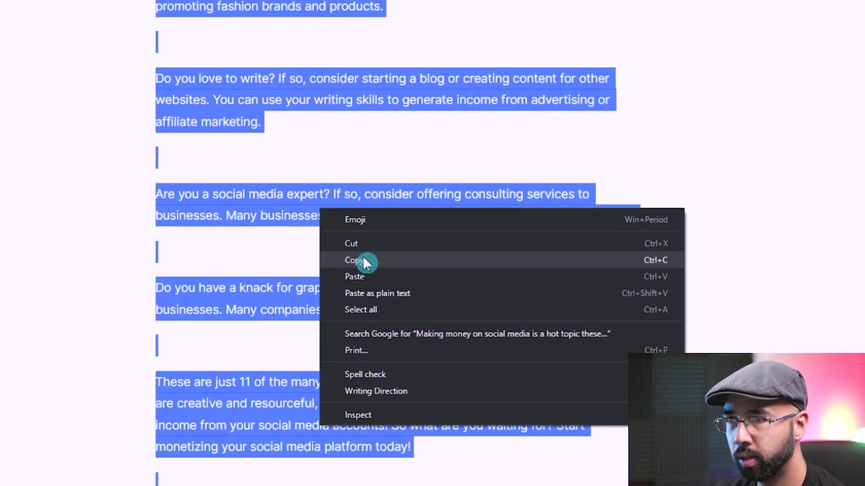
pyautogui.click(364, 262)
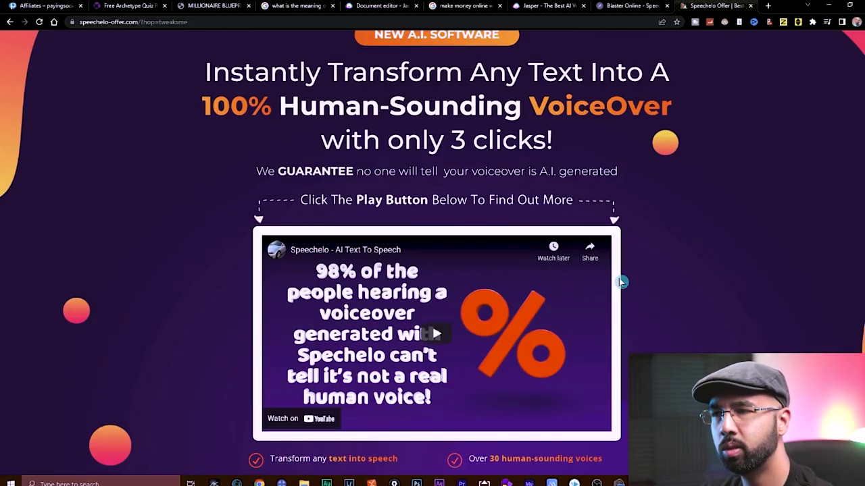
# - Browse the Speechelo sales page, briefly playing and pausing its demo video
pyautogui.scroll(1, 651, 259)
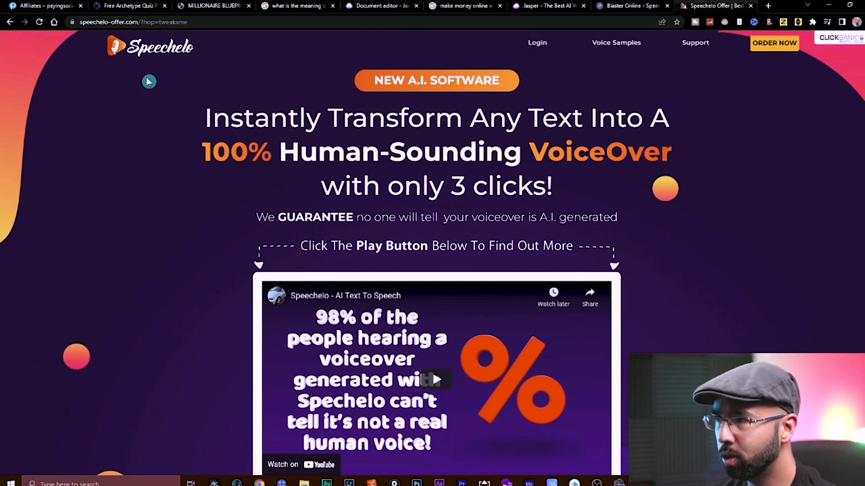
pyautogui.scroll(-3, 345, 84)
pyautogui.scroll(-1, 341, 373)
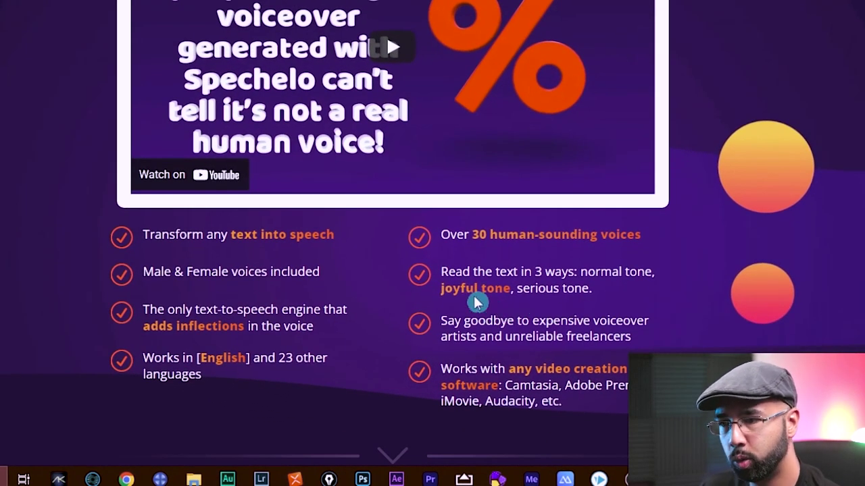
pyautogui.scroll(-5, 475, 295)
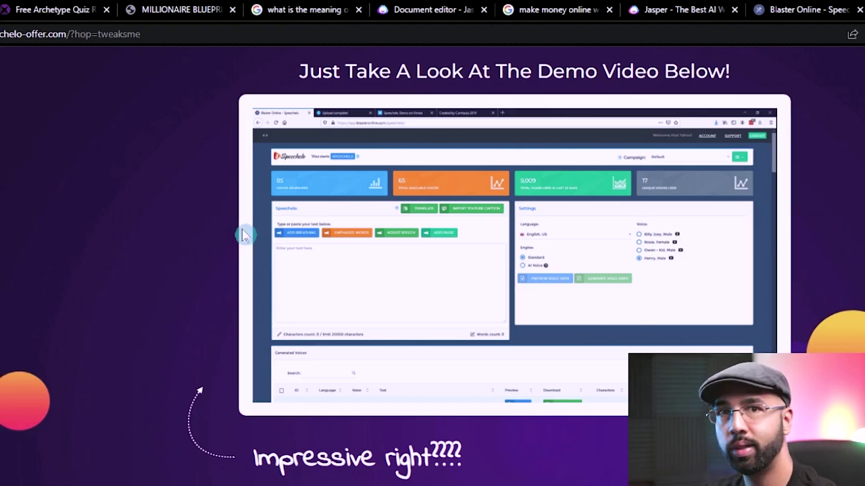
pyautogui.scroll(-15, 243, 238)
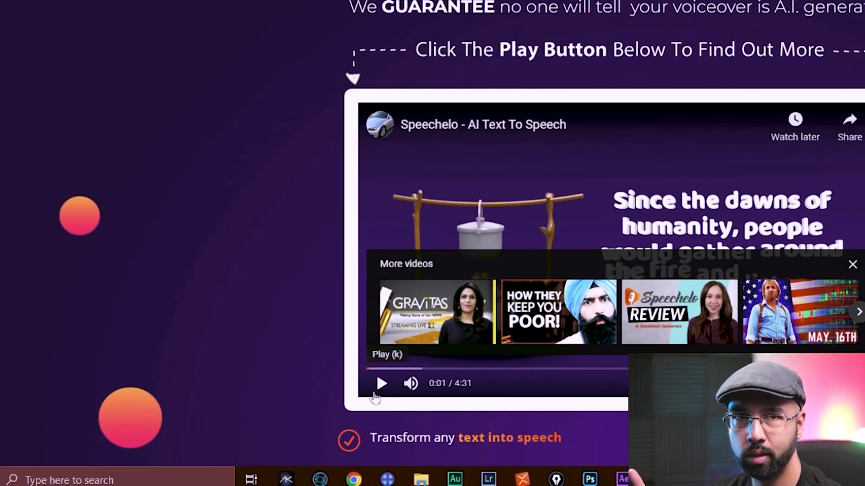
pyautogui.click(381, 383)
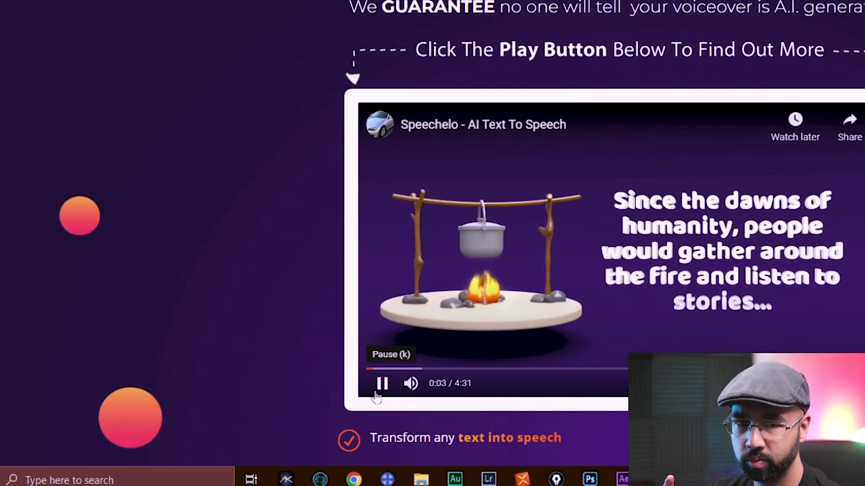
pyautogui.click(382, 383)
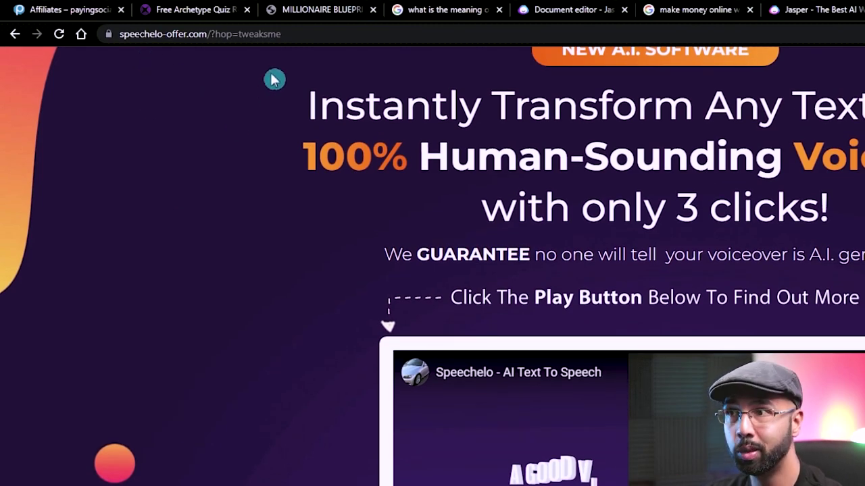
pyautogui.scroll(1, 343, 204)
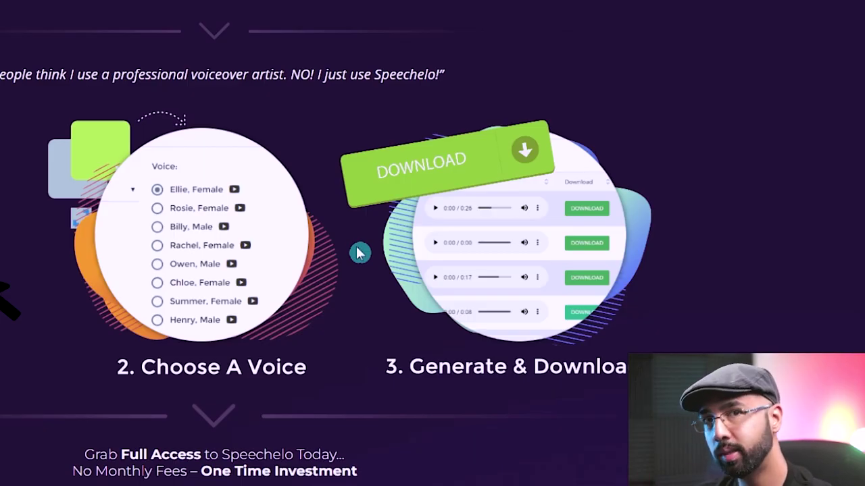
pyautogui.scroll(-4, 359, 254)
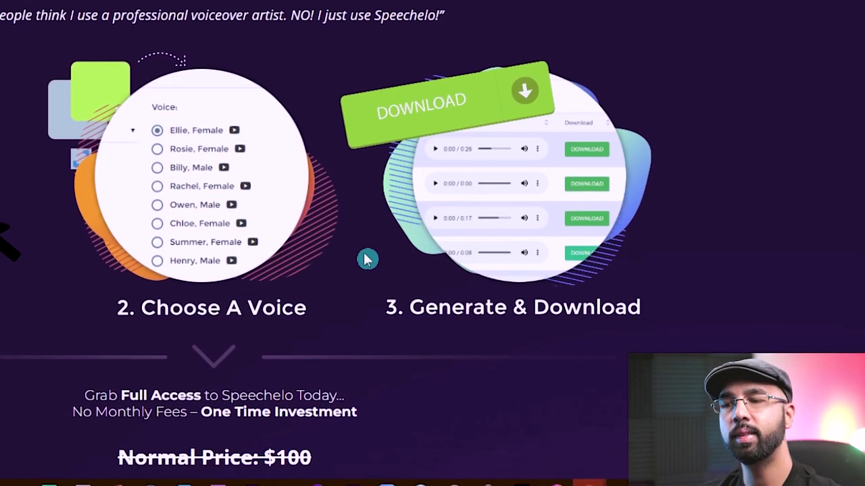
pyautogui.scroll(-3, 367, 258)
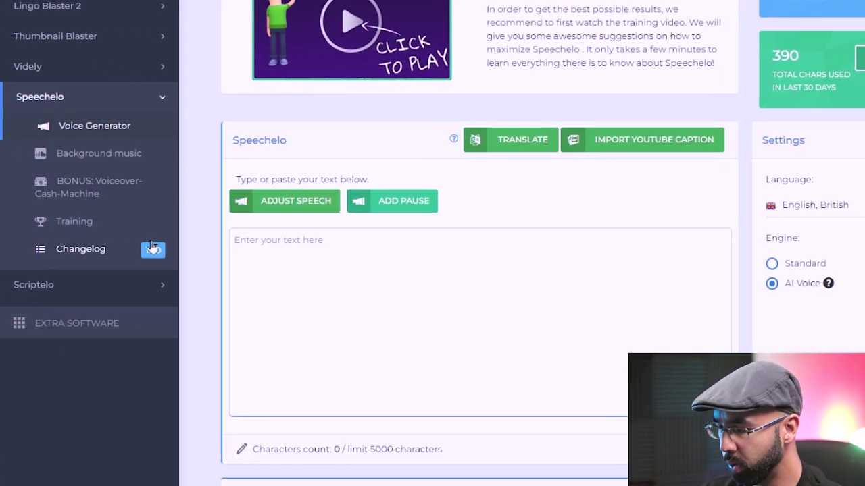
# - Paste the copied Jasper article into Speechelo's empty text box
pyautogui.write('QQ')
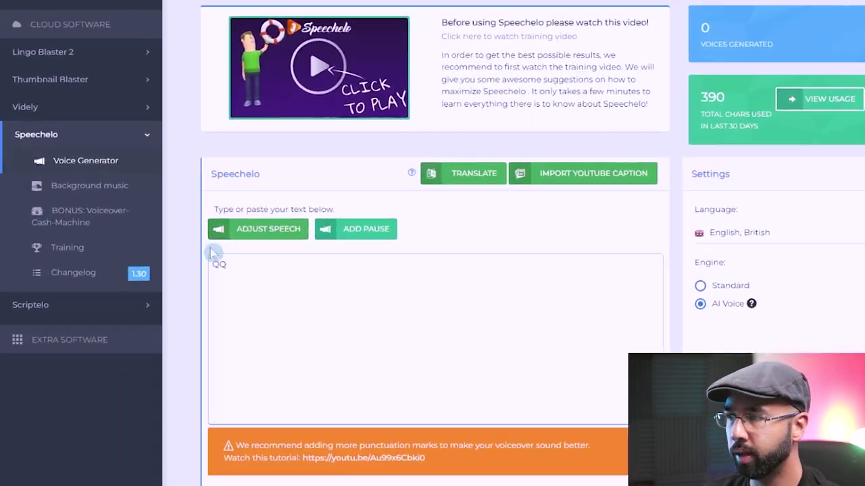
pyautogui.press('BackSpace')
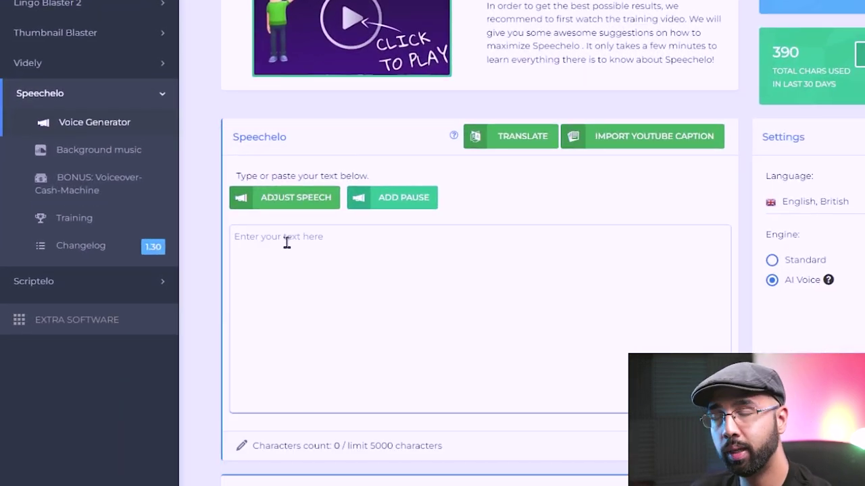
pyautogui.rightClick(287, 244)
pyautogui.click(321, 306)
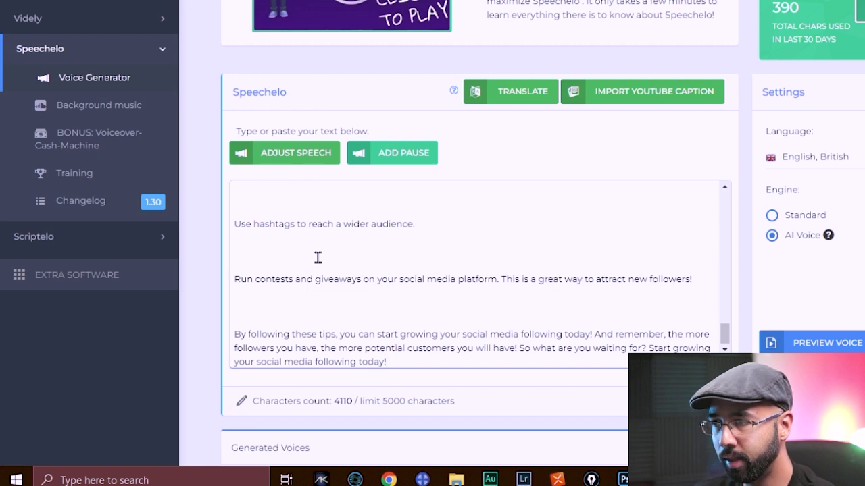
pyautogui.scroll(10, 323, 266)
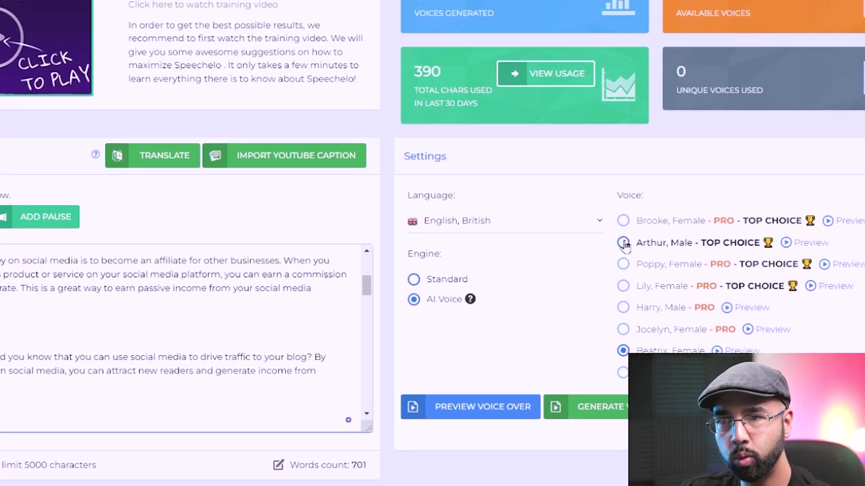
# - Keep English, British with the Arthur AI voice and generate the voiceover
pyautogui.click(507, 220)
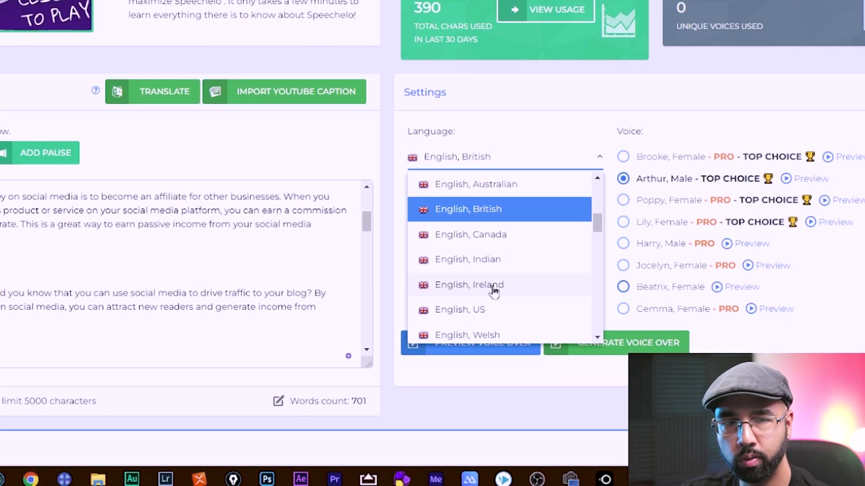
pyautogui.click(500, 214)
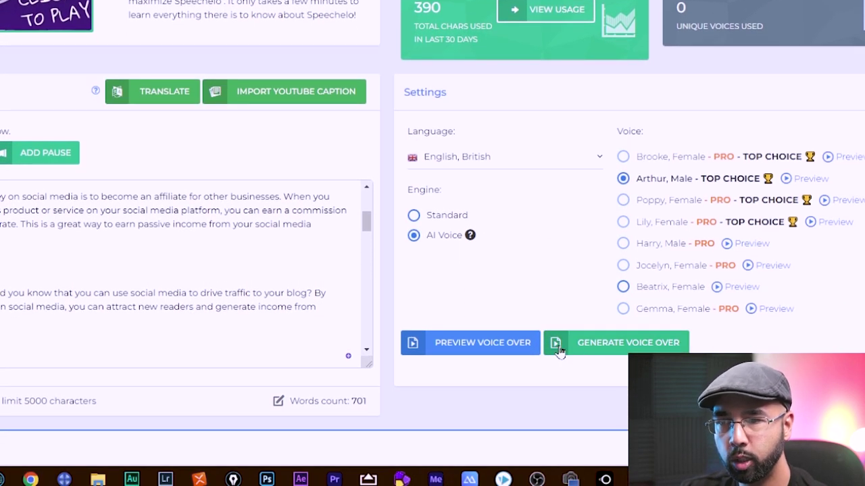
pyautogui.click(559, 348)
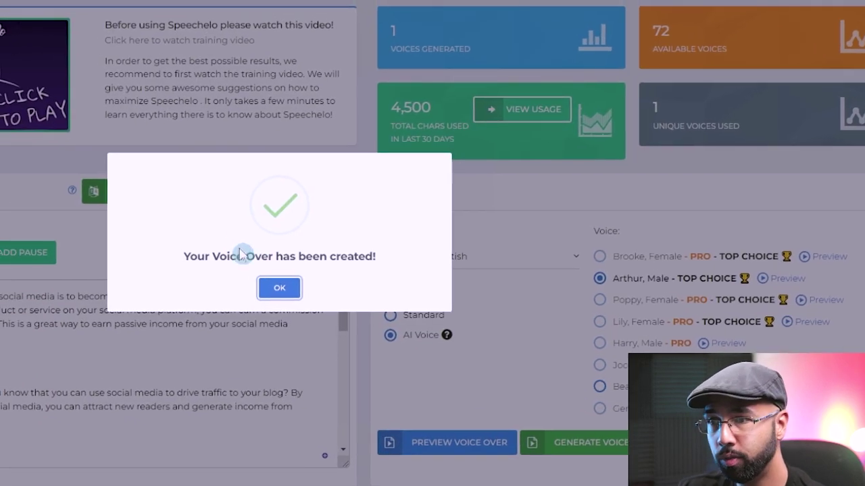
# - Dismiss the success message and play the Arthur voiceover in the Audio preview
pyautogui.click(279, 249)
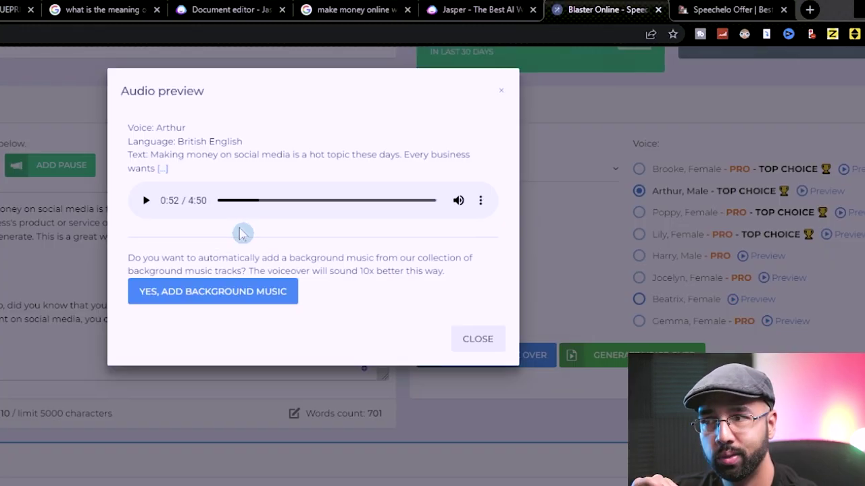
pyautogui.click(230, 201)
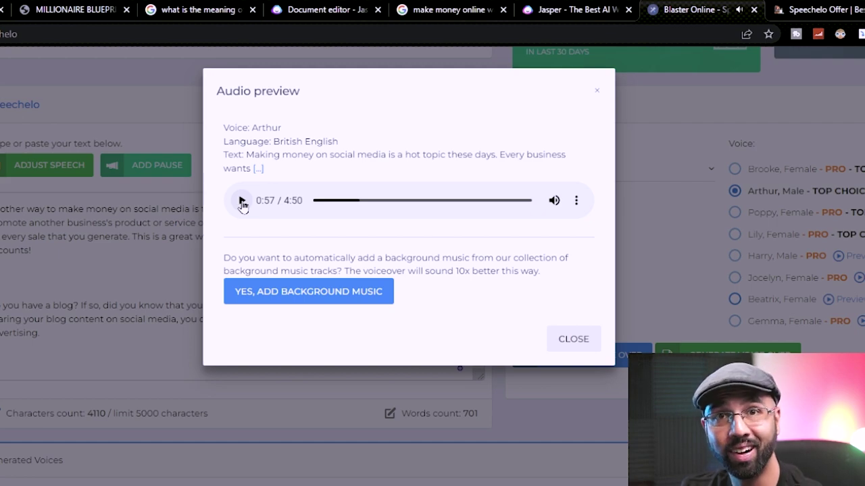
pyautogui.press('Escape')
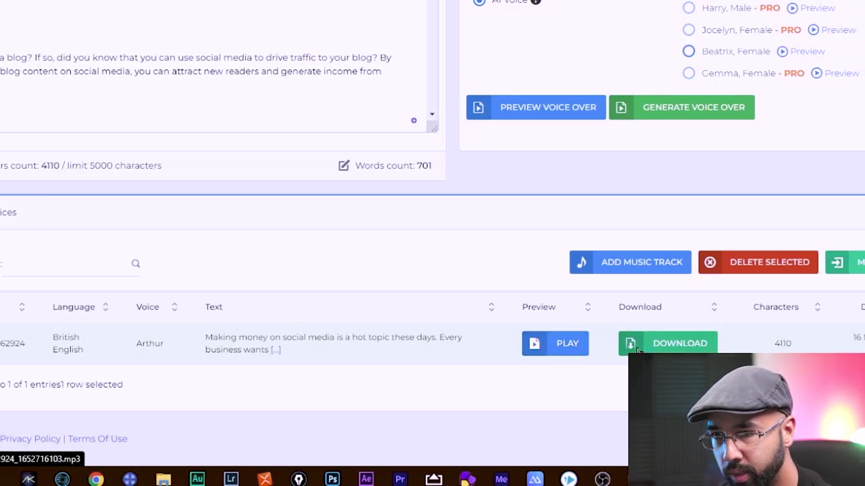
# - Download the Arthur voiceover from Generated Voices and save the MP3 file
pyautogui.click(717, 343)
pyautogui.click(471, 219)
pyautogui.click(374, 246)
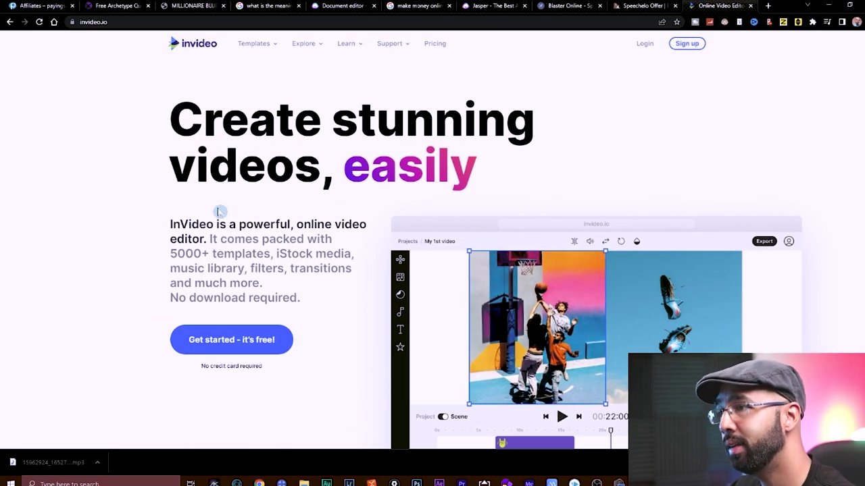
pyautogui.scroll(-2, 405, 135)
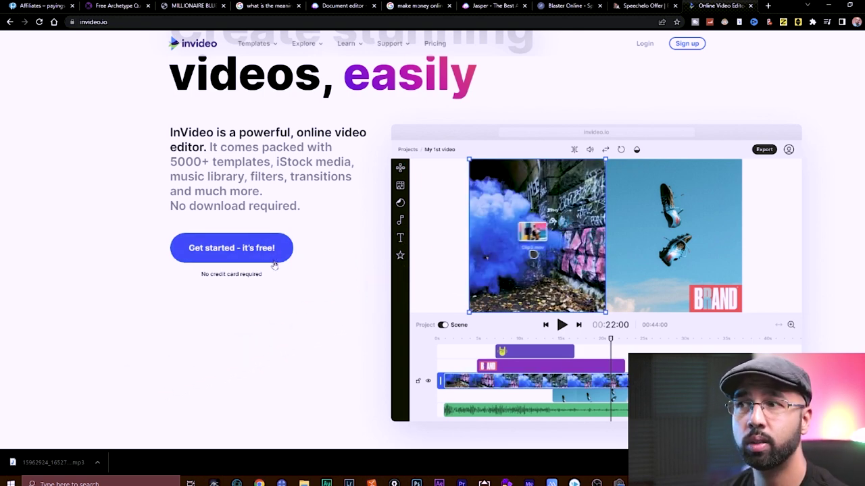
pyautogui.scroll(-2, 558, 325)
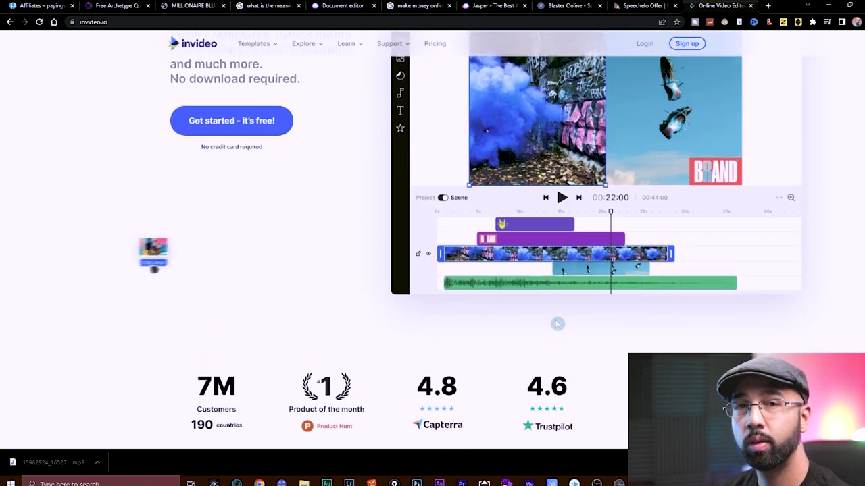
pyautogui.scroll(-6, 512, 325)
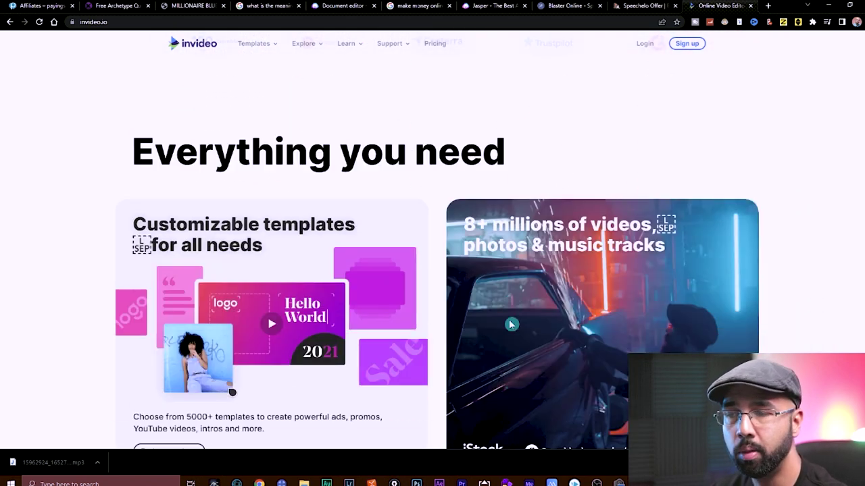
pyautogui.scroll(-3, 511, 325)
pyautogui.scroll(-2, 553, 327)
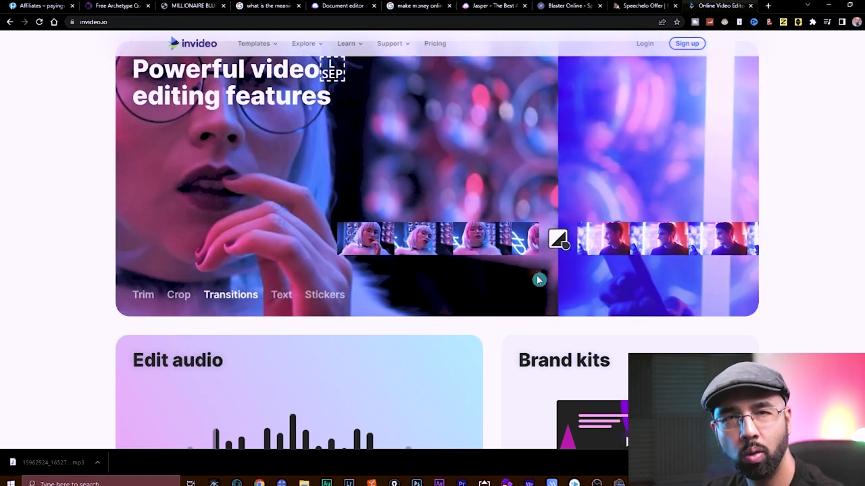
pyautogui.scroll(-2, 536, 277)
pyautogui.scroll(-3, 625, 340)
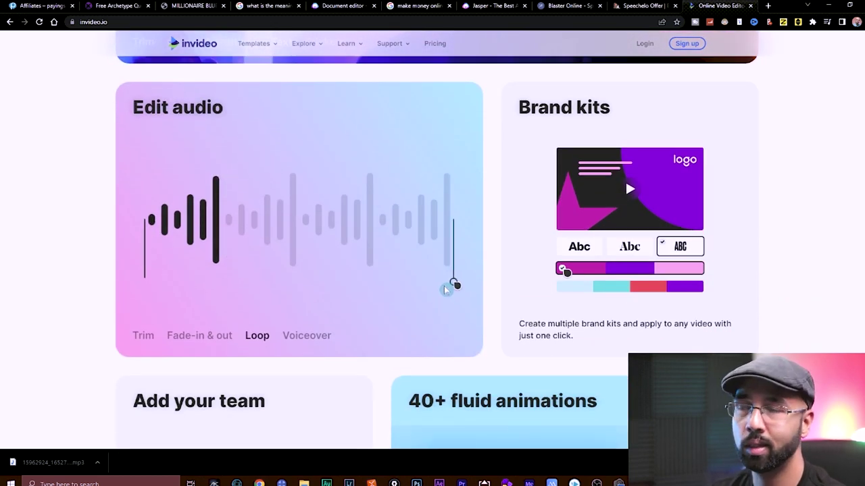
pyautogui.scroll(-4, 760, 338)
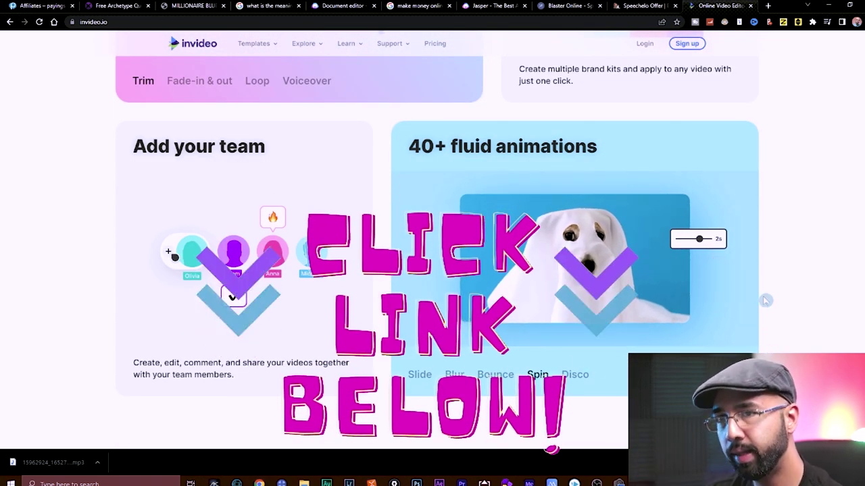
pyautogui.scroll(2, 763, 304)
pyautogui.scroll(7, 767, 318)
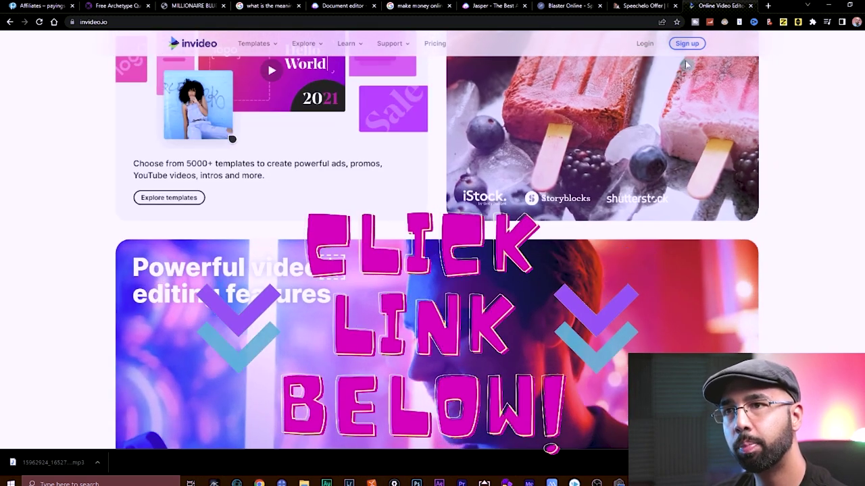
# - Log in to InVideo, then choose Text to Video with the Wide 16:9 format
pyautogui.click(646, 44)
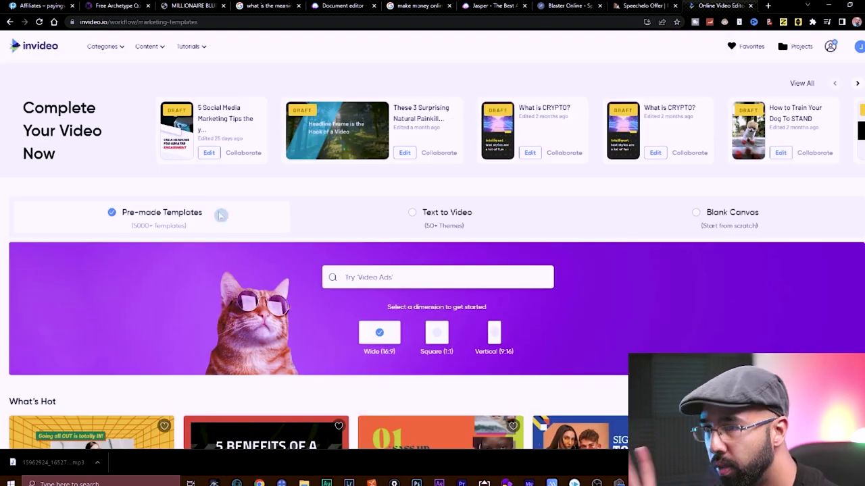
pyautogui.scroll(-3, 193, 197)
pyautogui.scroll(-6, 324, 221)
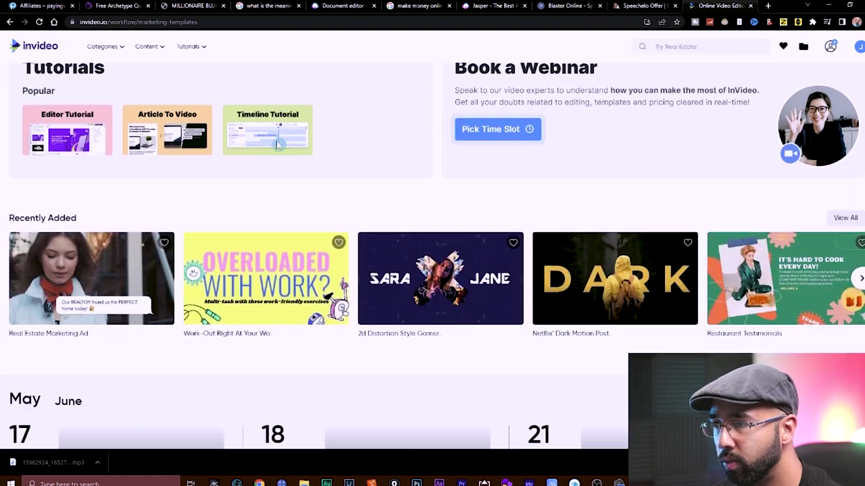
pyautogui.scroll(-4, 501, 277)
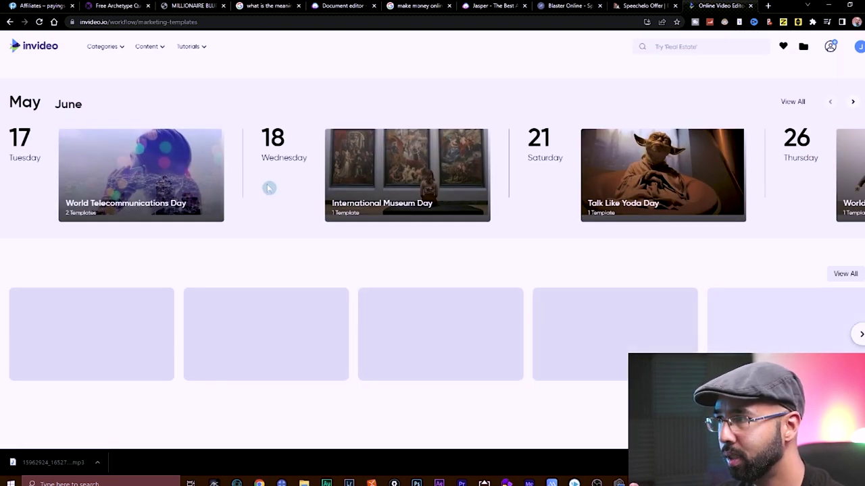
pyautogui.scroll(6, 427, 192)
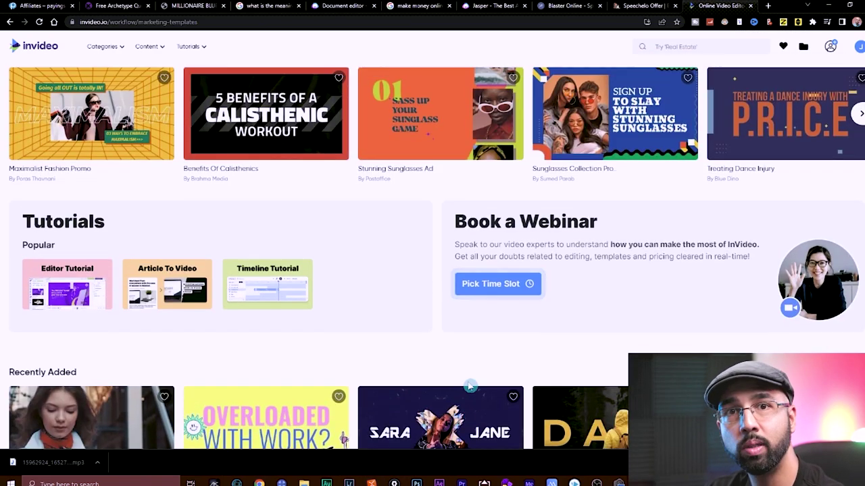
pyautogui.scroll(5, 469, 386)
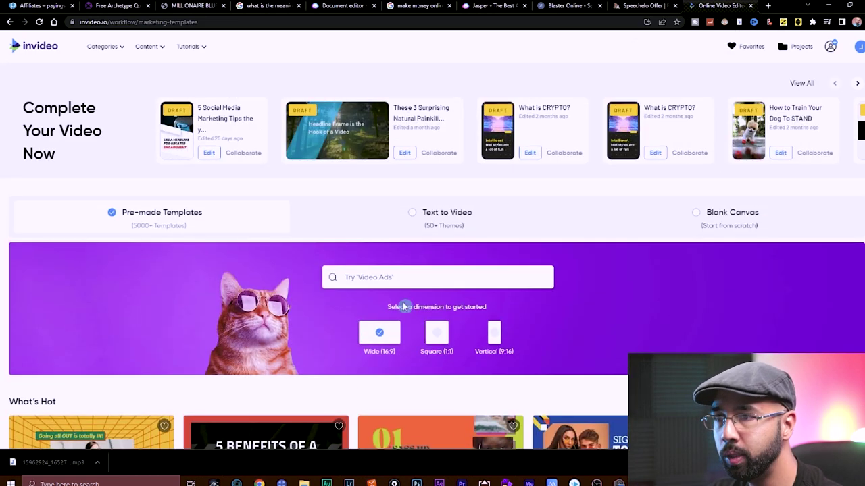
pyautogui.click(412, 217)
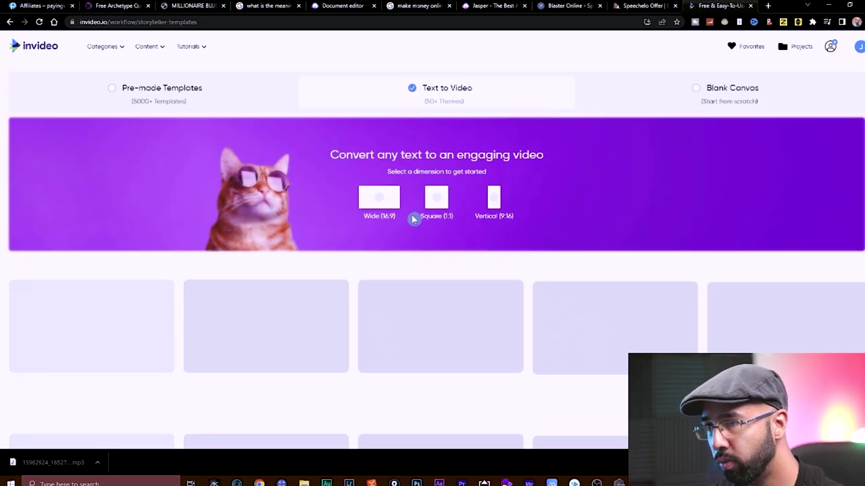
pyautogui.click(381, 321)
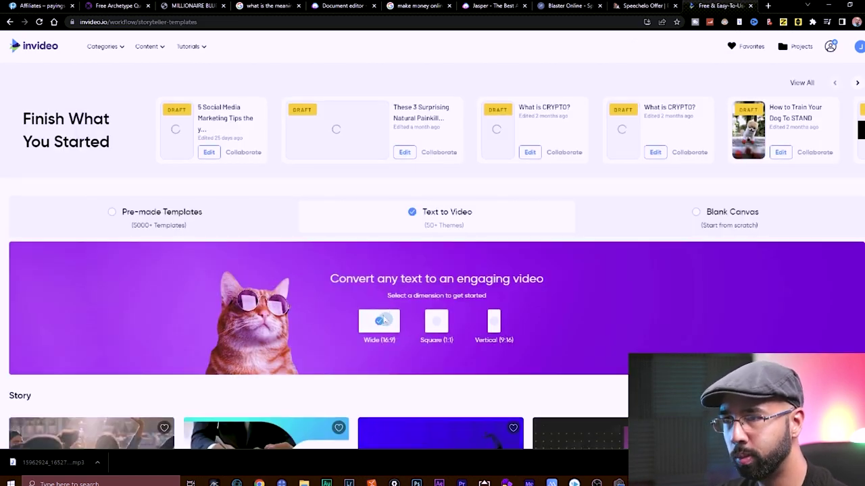
pyautogui.moveTo(760, 200)
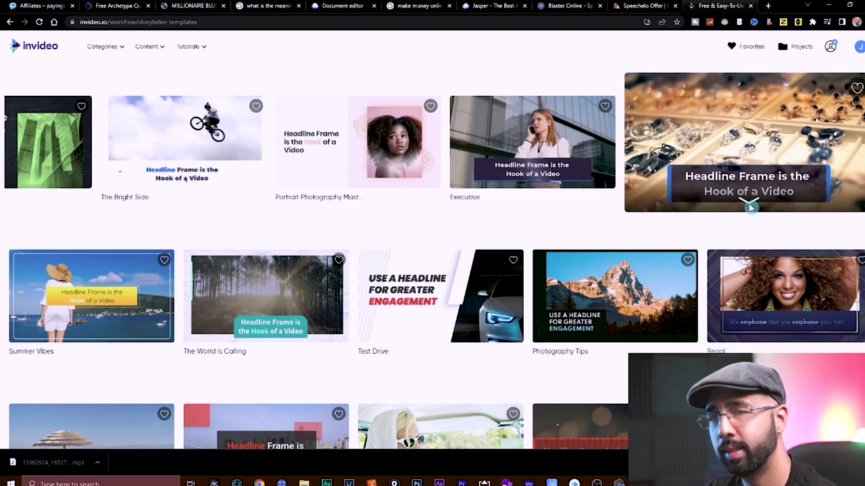
# - Preview the Elegant template and use it for a new project
pyautogui.click(748, 203)
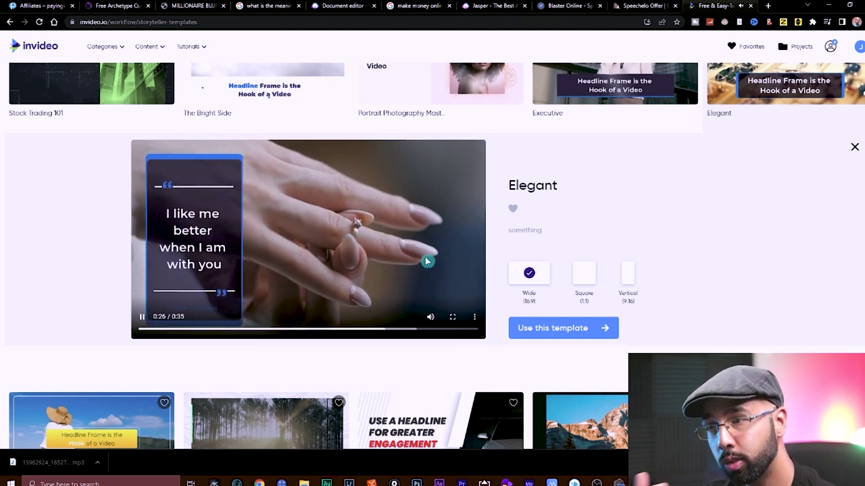
pyautogui.click(535, 338)
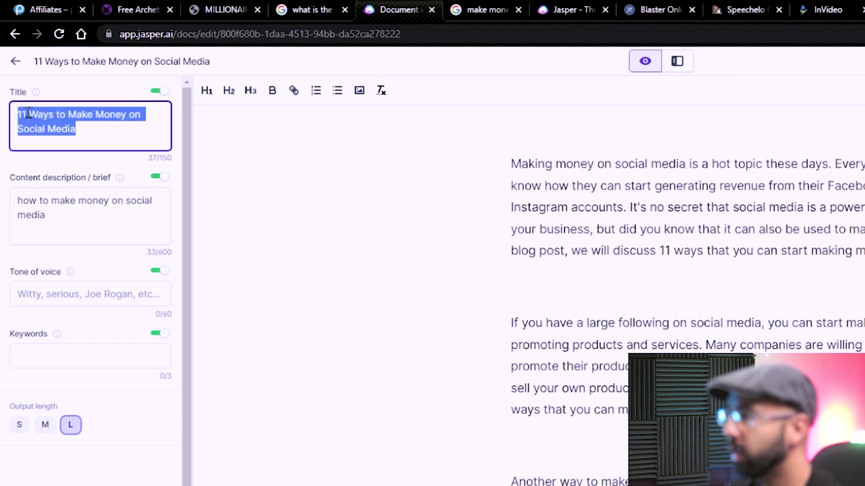
# - Paste the Jasper title '11 Ways to Make Money on Social Media' as headline, then continue
pyautogui.rightClick(68, 138)
pyautogui.click(102, 187)
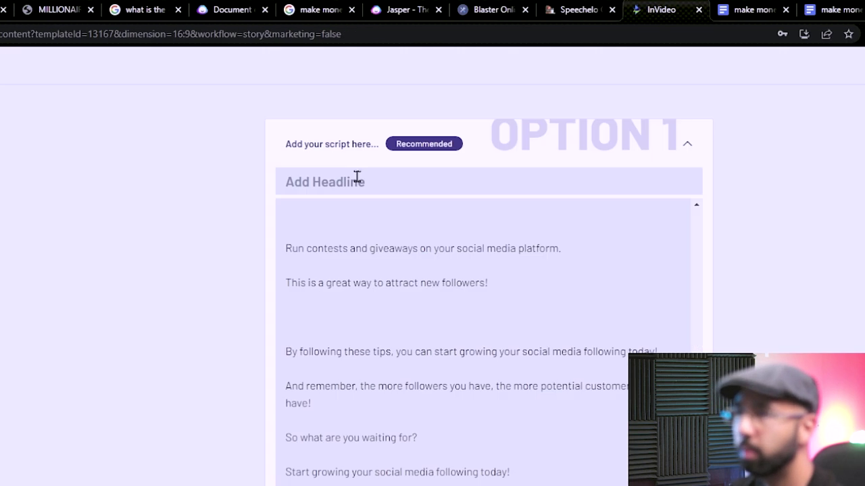
pyautogui.rightClick(357, 160)
pyautogui.click(454, 287)
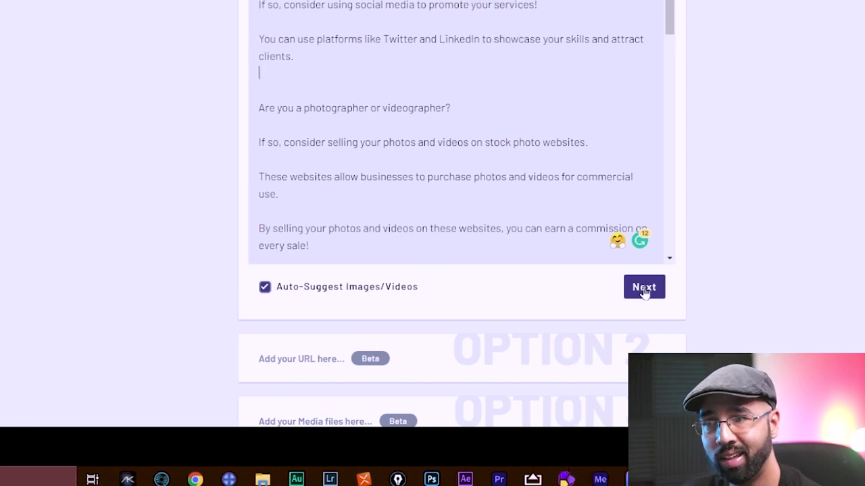
pyautogui.click(703, 287)
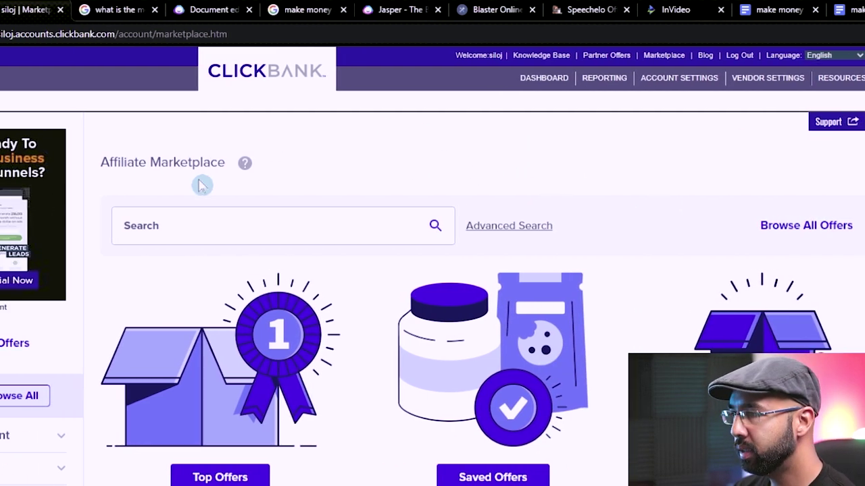
# - Show the E-Business & E-Marketing offers and highlight the top title, Get Paid To Use Facebook, Twitter and YouTube
pyautogui.scroll(-4, 78, 300)
pyautogui.scroll(2, 110, 230)
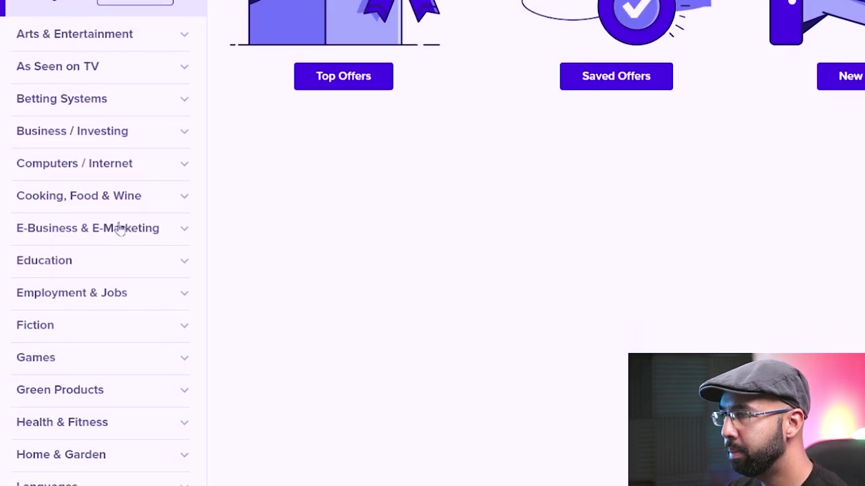
pyautogui.click(169, 247)
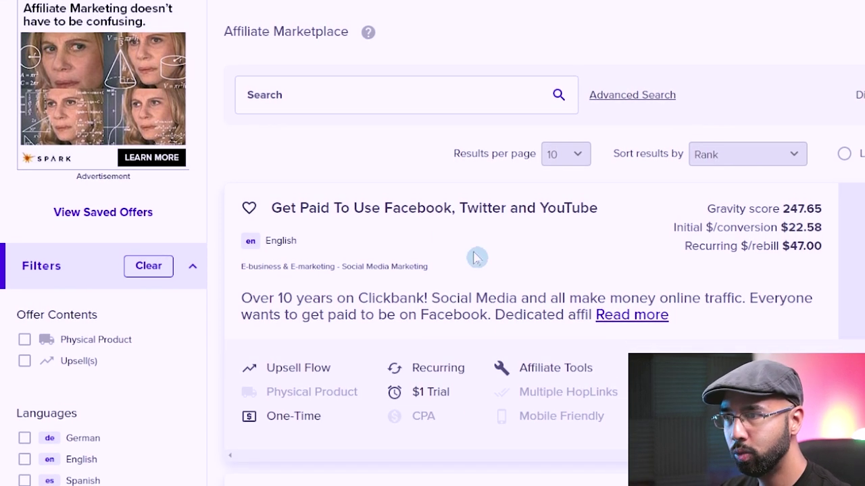
pyautogui.moveTo(601, 208); pyautogui.dragTo(385, 221)
pyautogui.moveTo(385, 253); pyautogui.dragTo(380, 253)
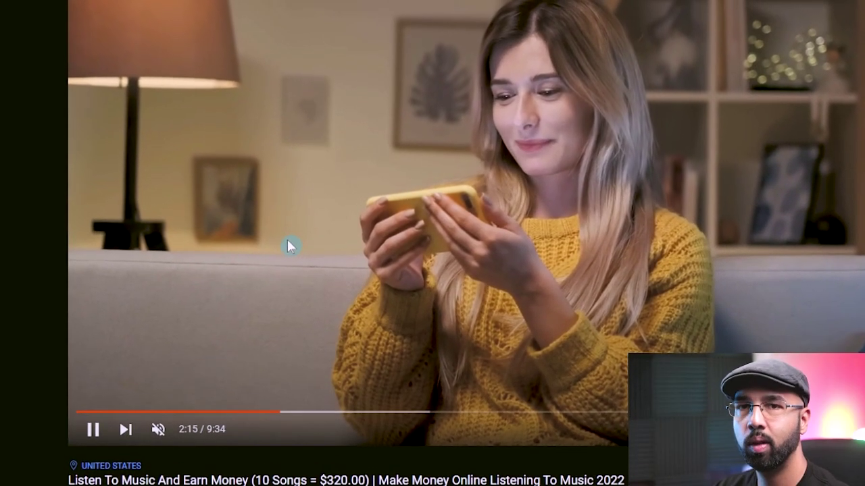
# - Pause the example video and bring its description's DON'T CLICK HERE bit.ly link into view
pyautogui.click(246, 338)
pyautogui.scroll(-7, 245, 327)
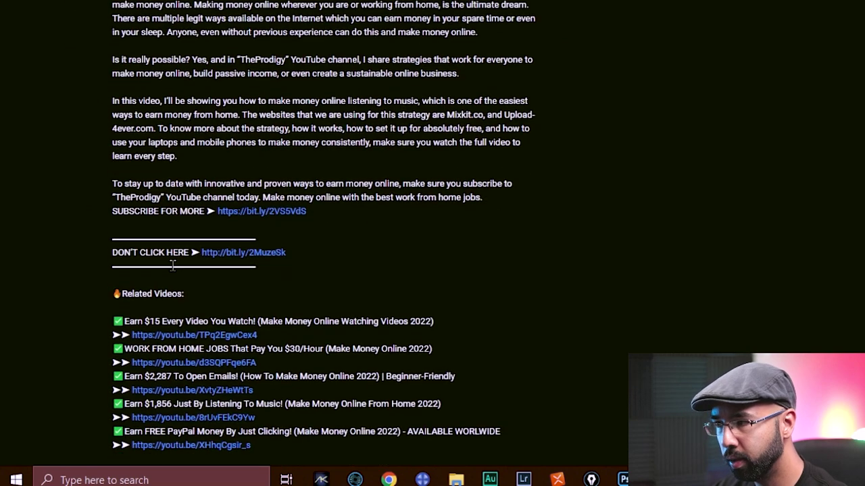
pyautogui.scroll(1, 245, 253)
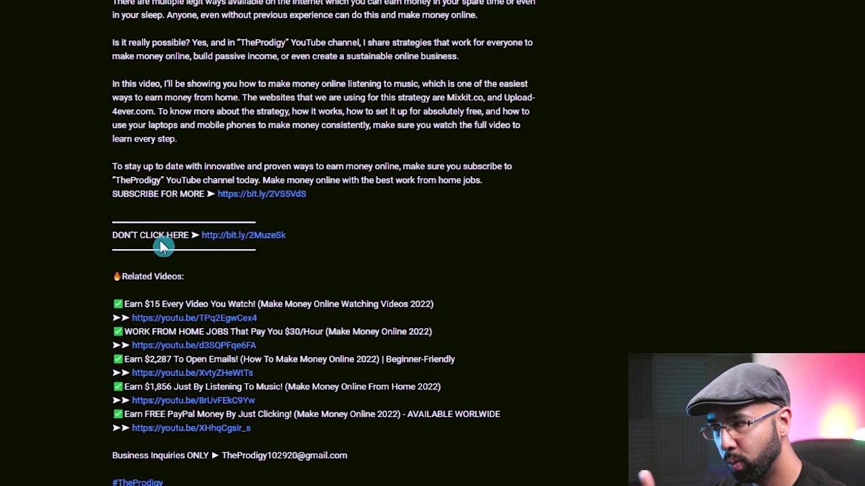
pyautogui.scroll(1, 196, 248)
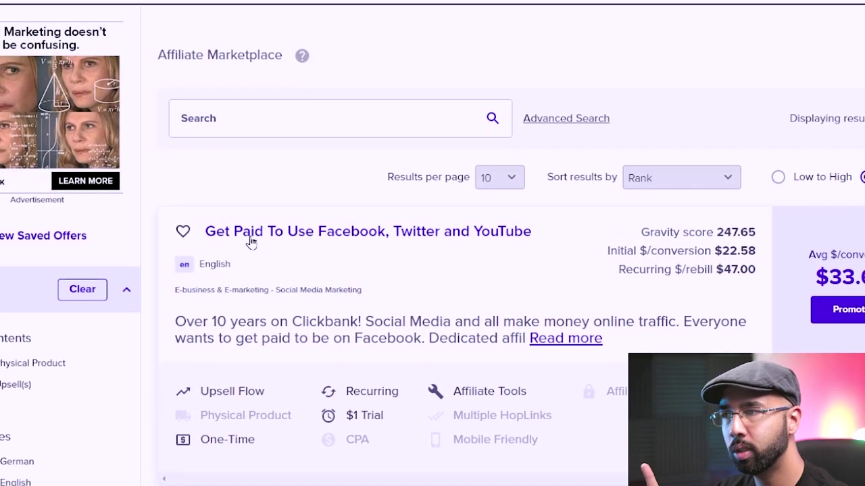
# - View the offer's sales page and highlight its headline
pyautogui.click(251, 242)
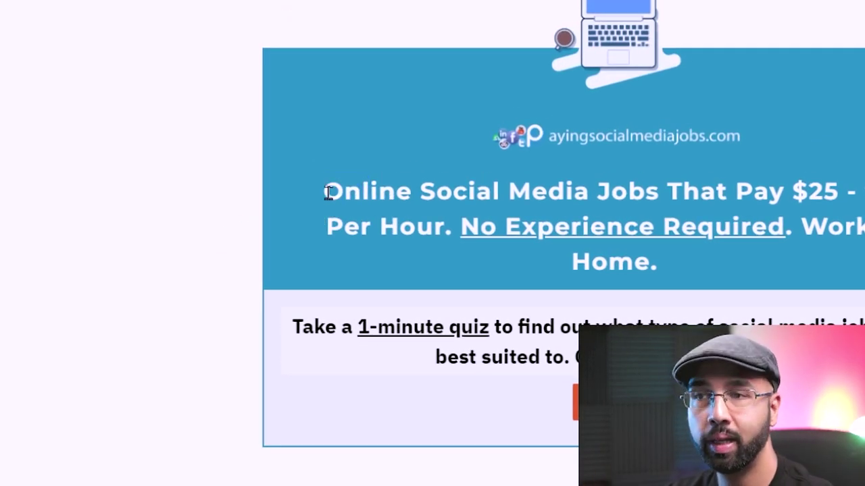
pyautogui.moveTo(327, 192); pyautogui.dragTo(344, 192)
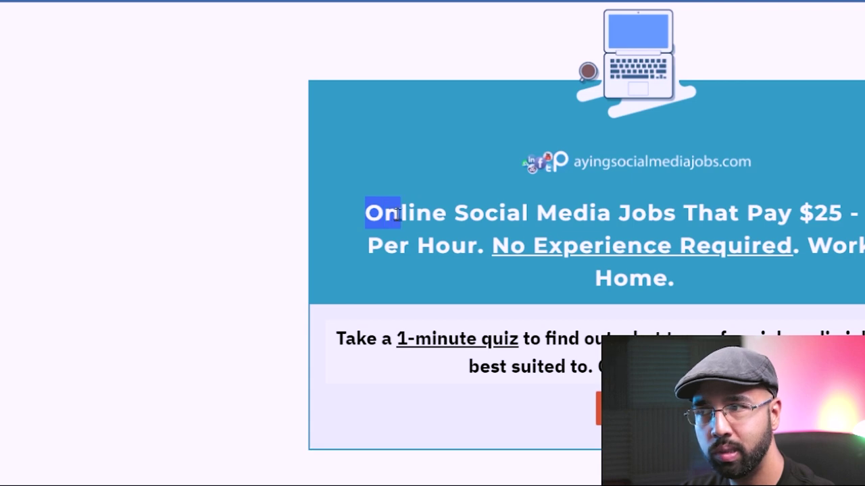
pyautogui.moveTo(497, 209); pyautogui.dragTo(687, 222)
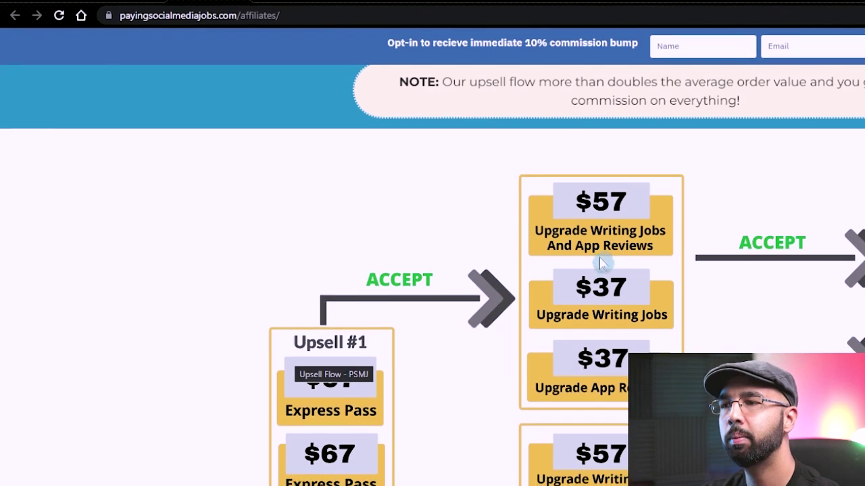
pyautogui.scroll(-3, 599, 262)
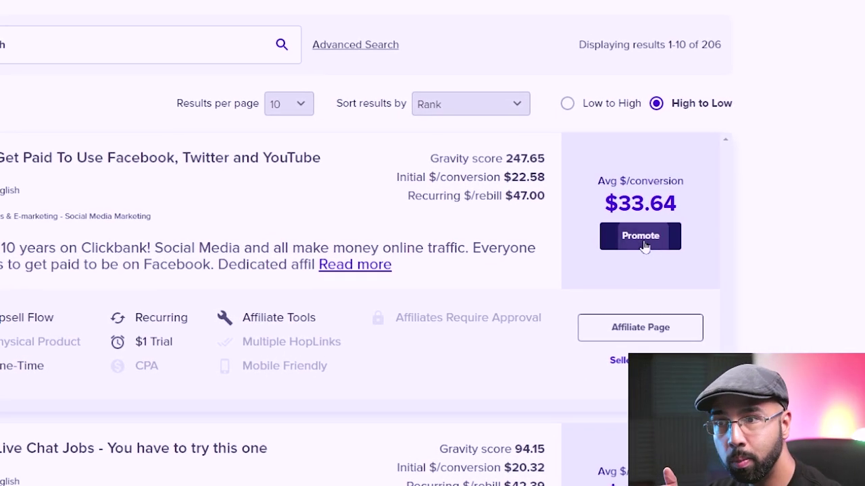
# - Create an affiliate HopLink for the offer and copy it
pyautogui.click(775, 176)
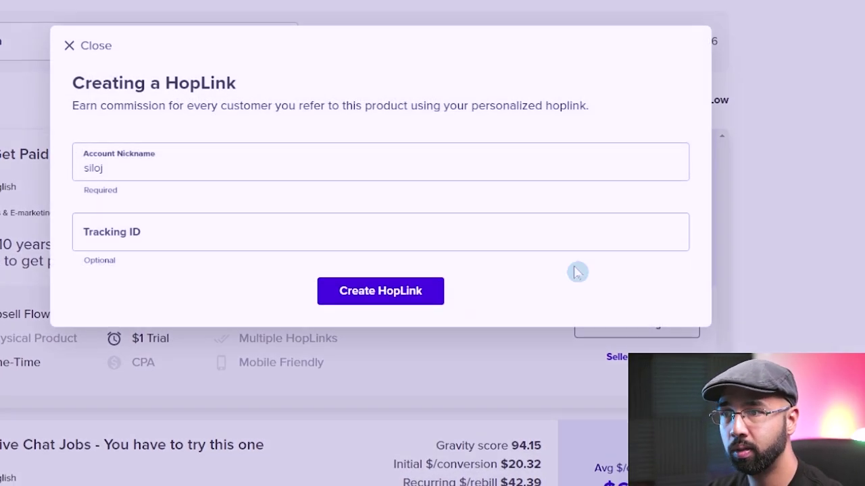
pyautogui.click(370, 301)
pyautogui.click(638, 257)
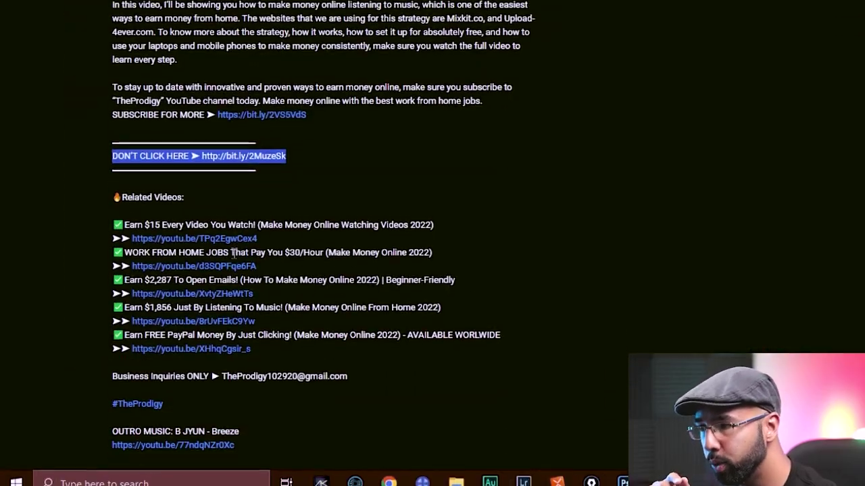